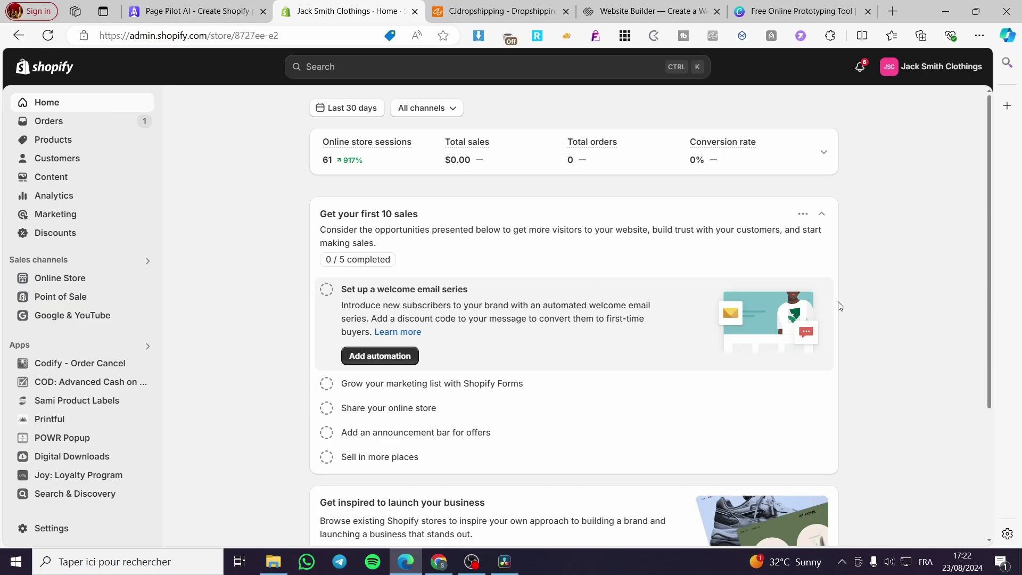
# Open the store's product list and start adding a new product
pyautogui.scroll(-3, 194, 312)
pyautogui.scroll(3, 614, 342)
pyautogui.click(43, 140)
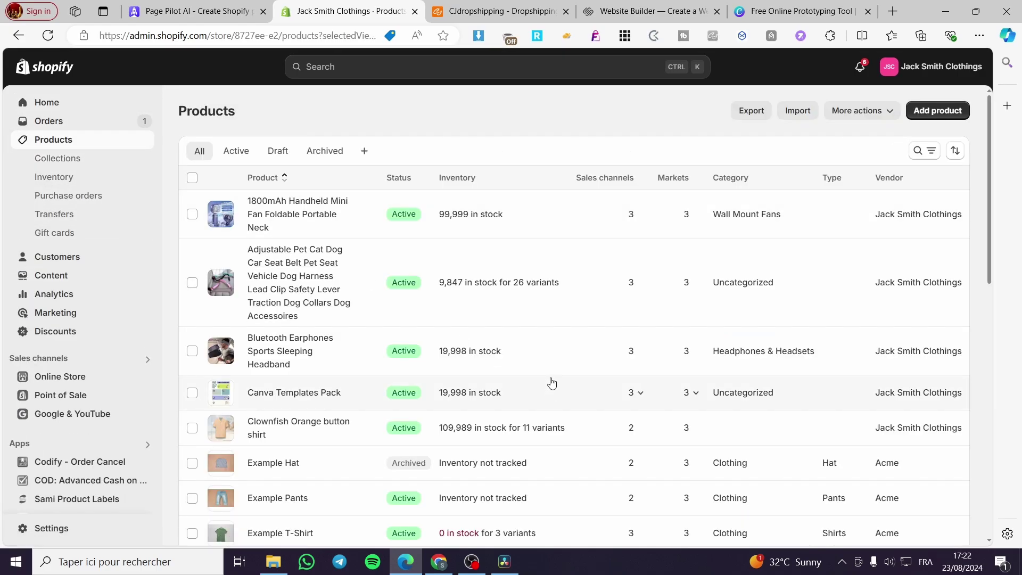
pyautogui.scroll(-10, 552, 381)
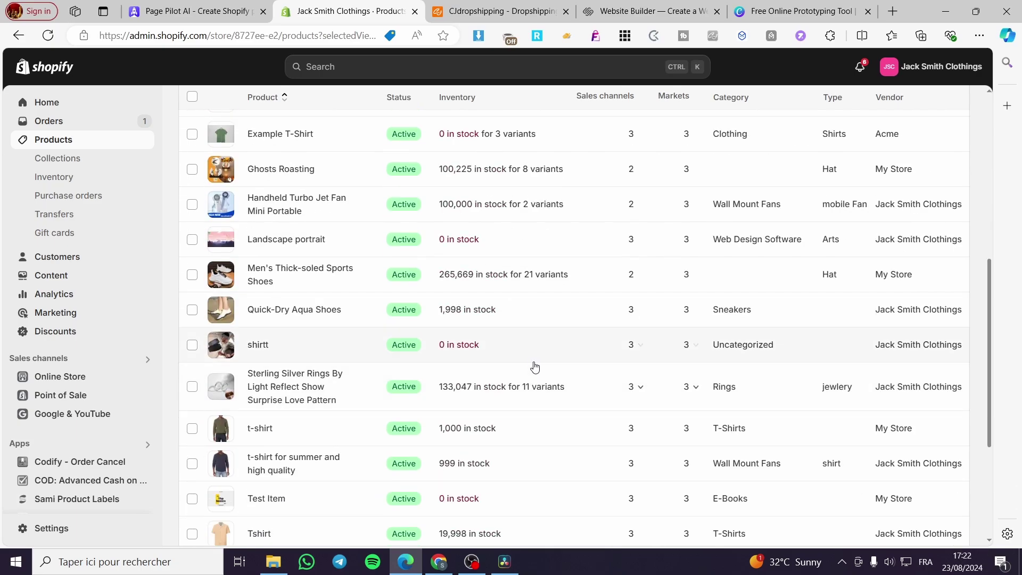
pyautogui.scroll(10, 535, 440)
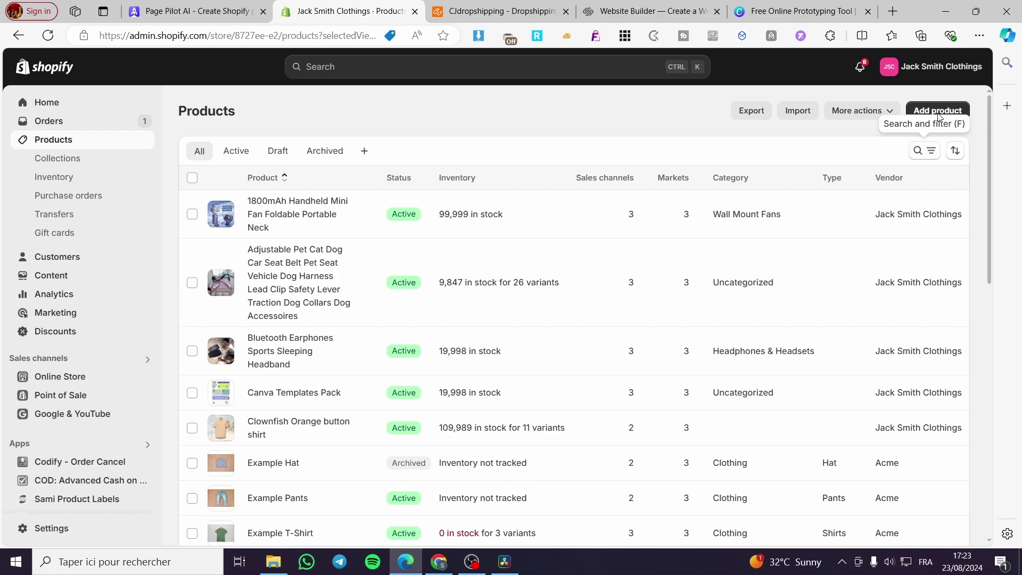
pyautogui.click(956, 121)
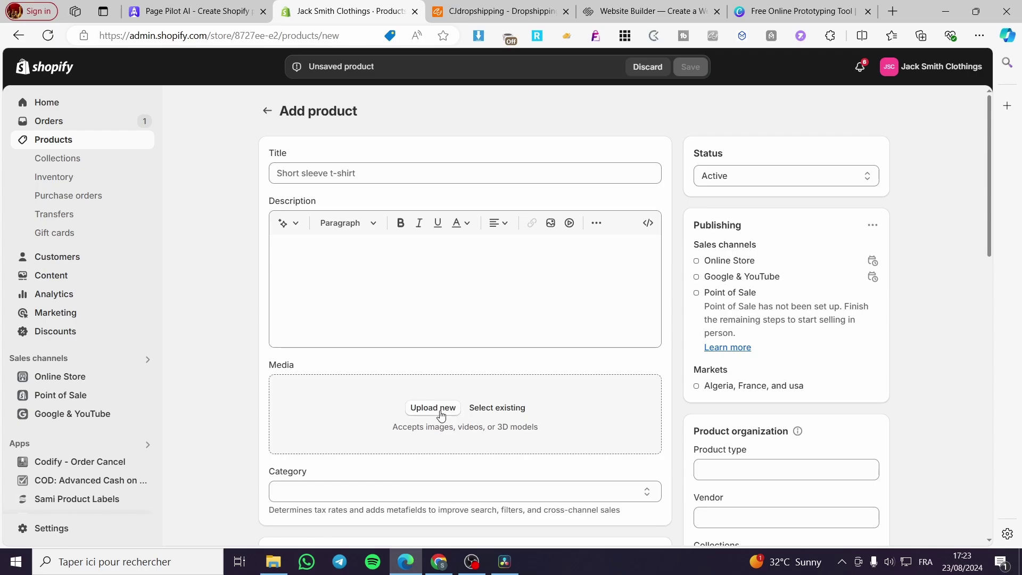
# Upload the white and green sneaker image from the Téléchargements folder as the new product's media
pyautogui.click(326, 175)
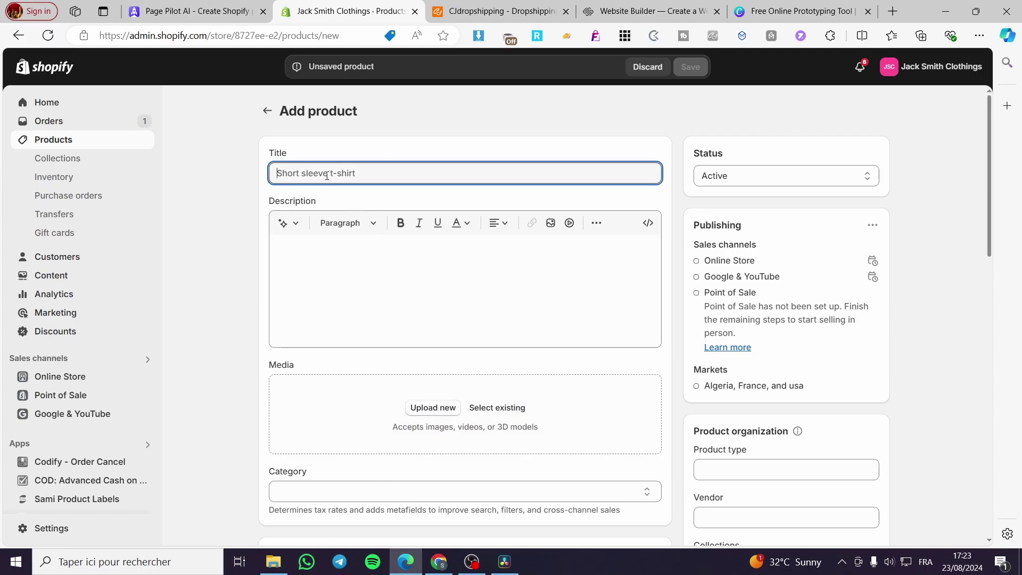
pyautogui.click(444, 411)
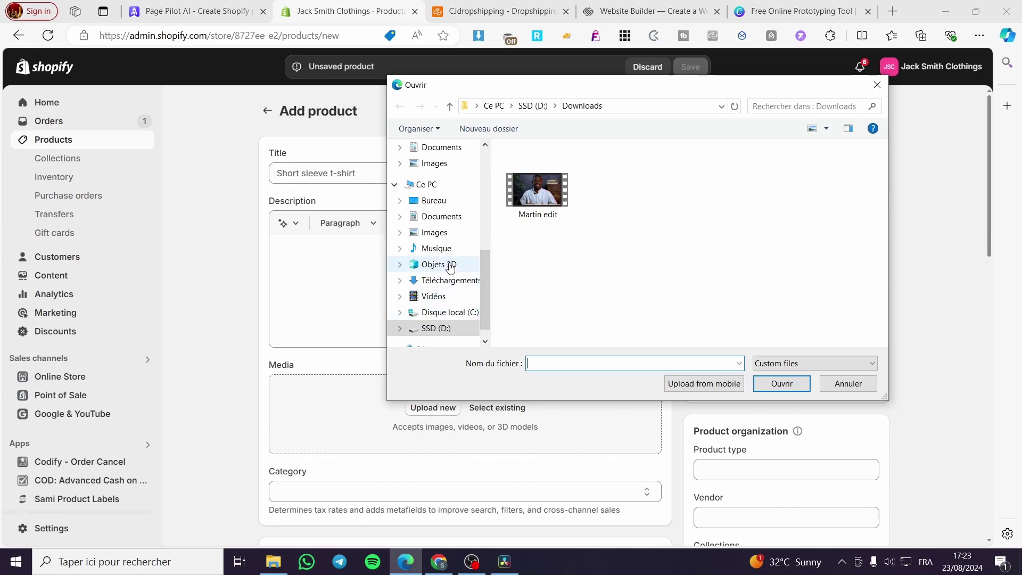
pyautogui.click(447, 280)
pyautogui.doubleClick(796, 235)
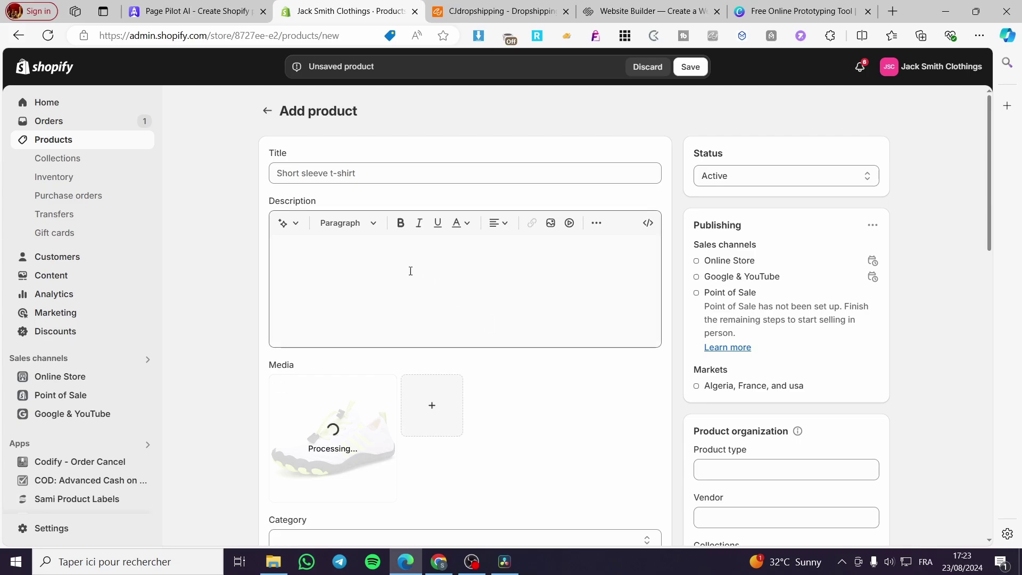
# Title the product "Sporty Shoe for Summer jogging"
pyautogui.click(383, 256)
pyautogui.click(346, 176)
pyautogui.write('Sp')
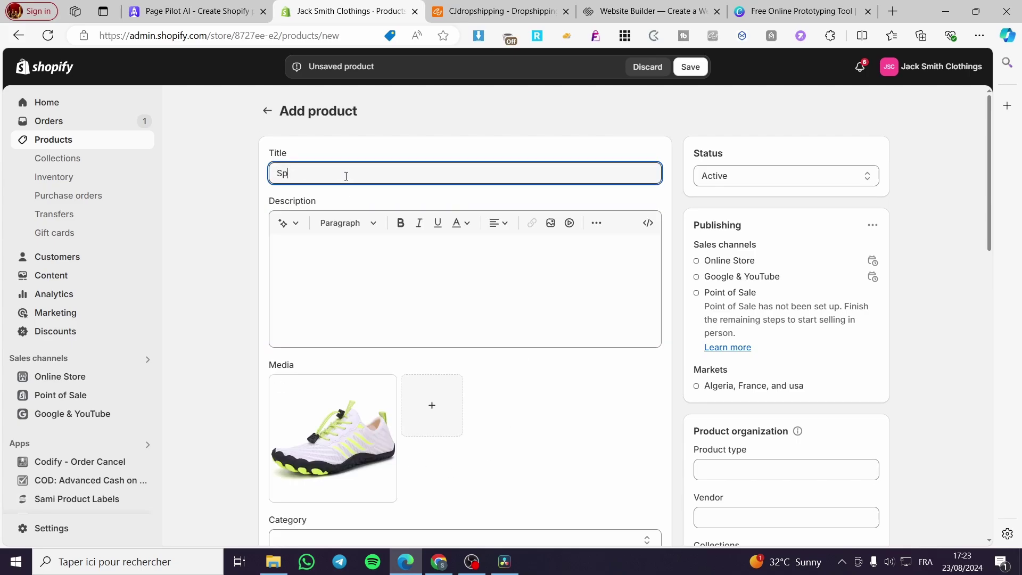
pyautogui.write('orty Shoe')
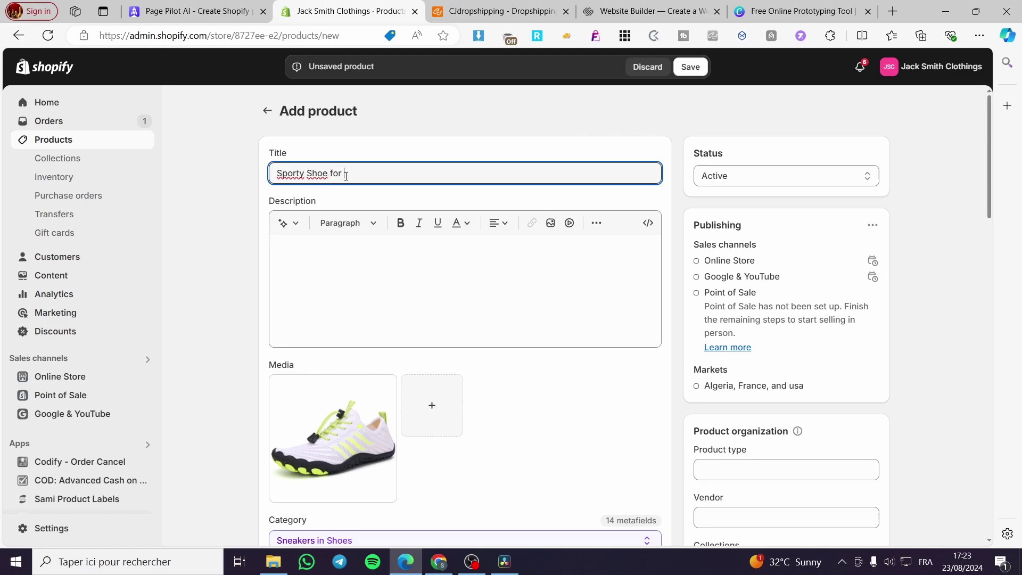
pyautogui.write('for Summer jogging')
# Generate a product description using the copied title as its keywords, regenerate it once with the Expert tone, and keep the result
pyautogui.moveTo(444, 171); pyautogui.dragTo(247, 174)
pyautogui.hotkey('ctrl', 'c')
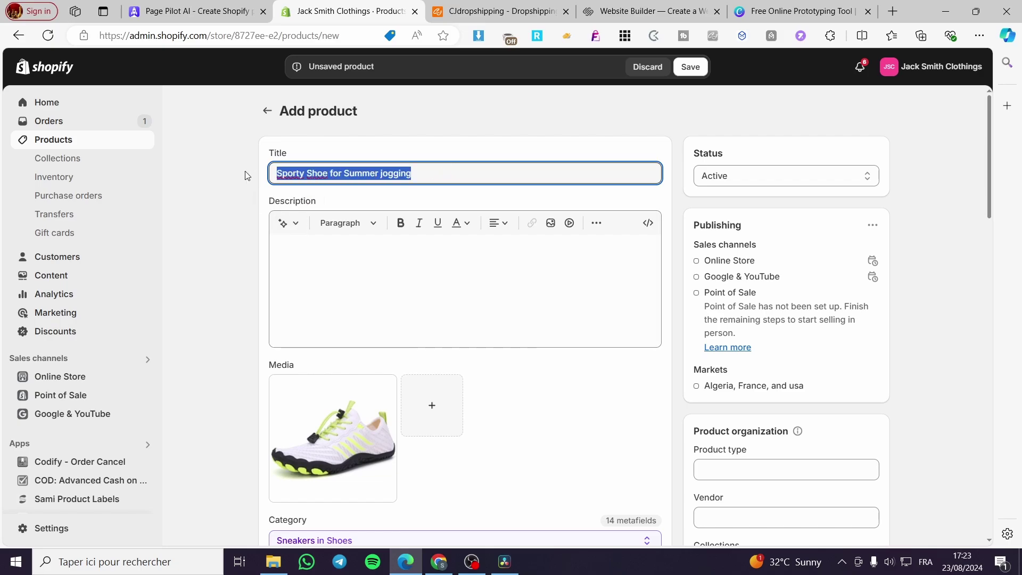
pyautogui.click(293, 226)
pyautogui.hotkey('ctrl', 'v')
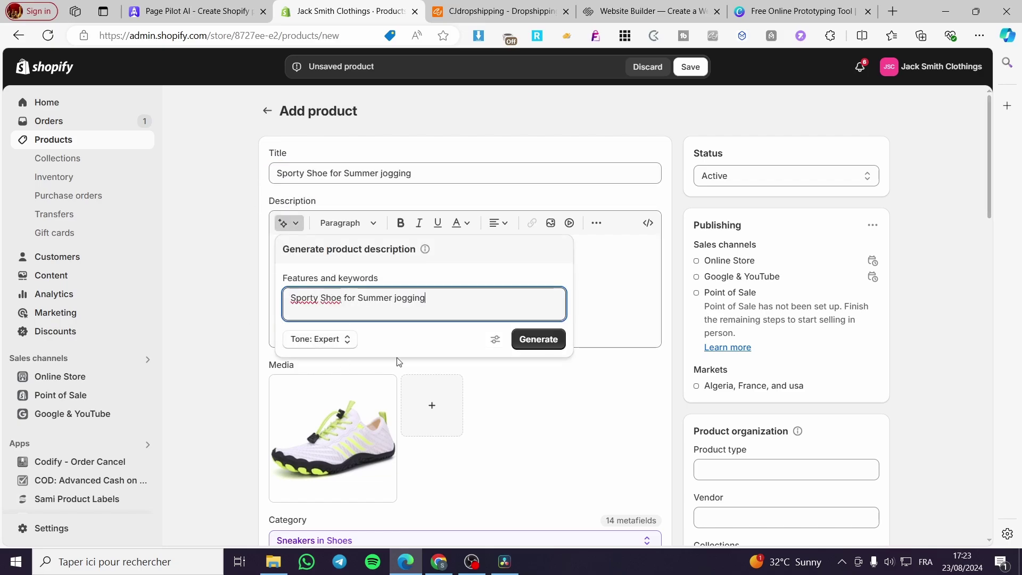
pyautogui.click(538, 339)
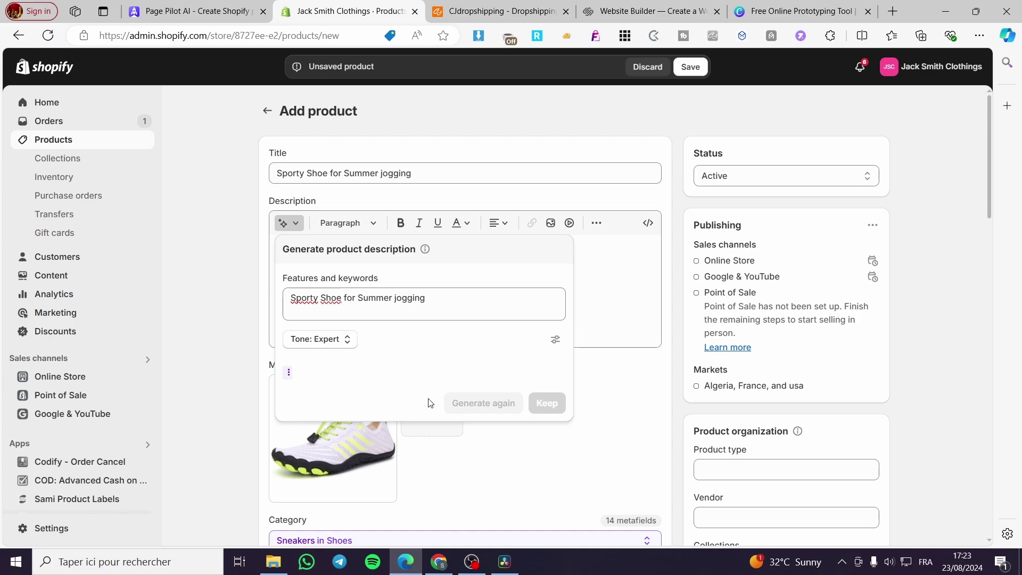
pyautogui.click(489, 465)
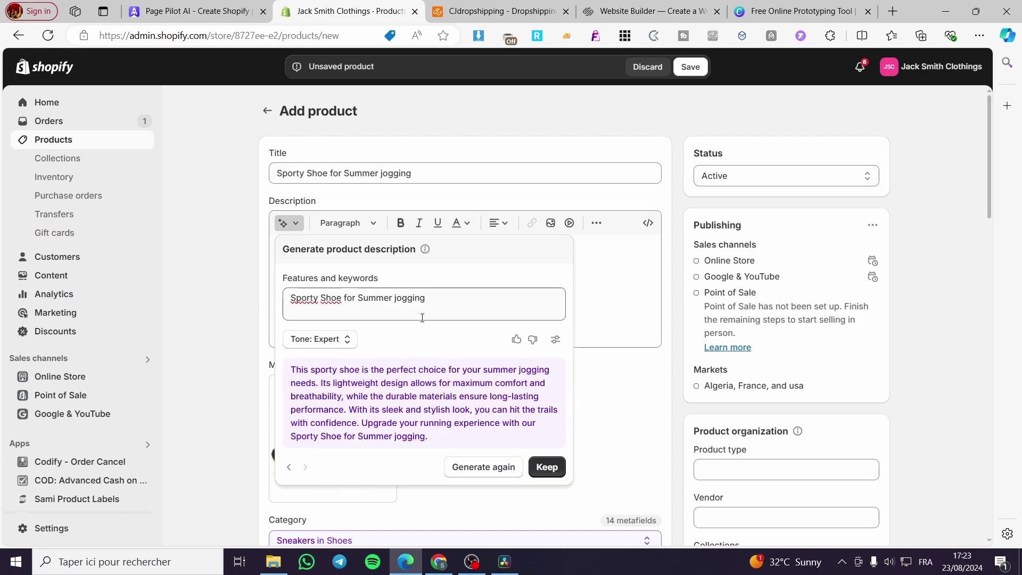
pyautogui.click(546, 467)
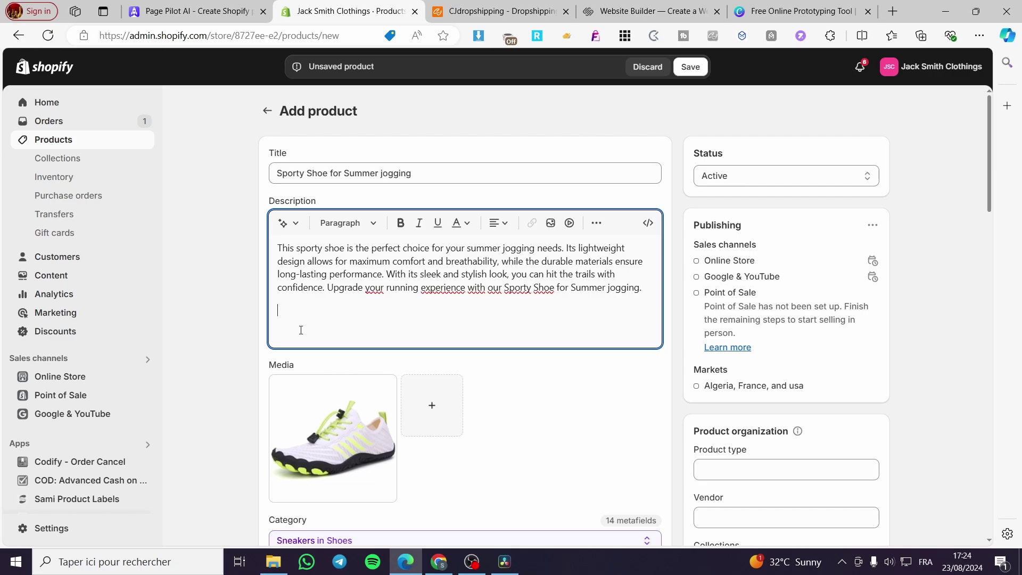
# Add two bold lines reading "SIZE" and "Materials" below the description paragraph
pyautogui.write('IZE')
pyautogui.moveTo(311, 324); pyautogui.dragTo(276, 310)
pyautogui.click(401, 223)
pyautogui.click(328, 313)
pyautogui.press('Return')
pyautogui.write('14')
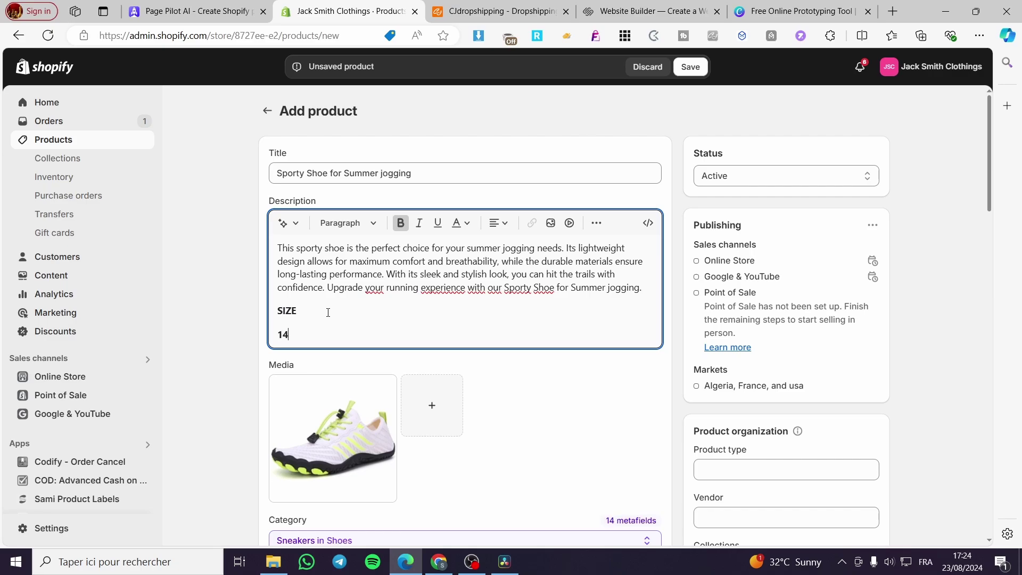
pyautogui.write('*65')
pyautogui.press('BackSpace')
pyautogui.press('BackSpace')
pyautogui.write('Materials')
pyautogui.press('BackSpace')
# Set the product's price to $45.99 and its compare-at price to $69.99
pyautogui.scroll(-7, 552, 314)
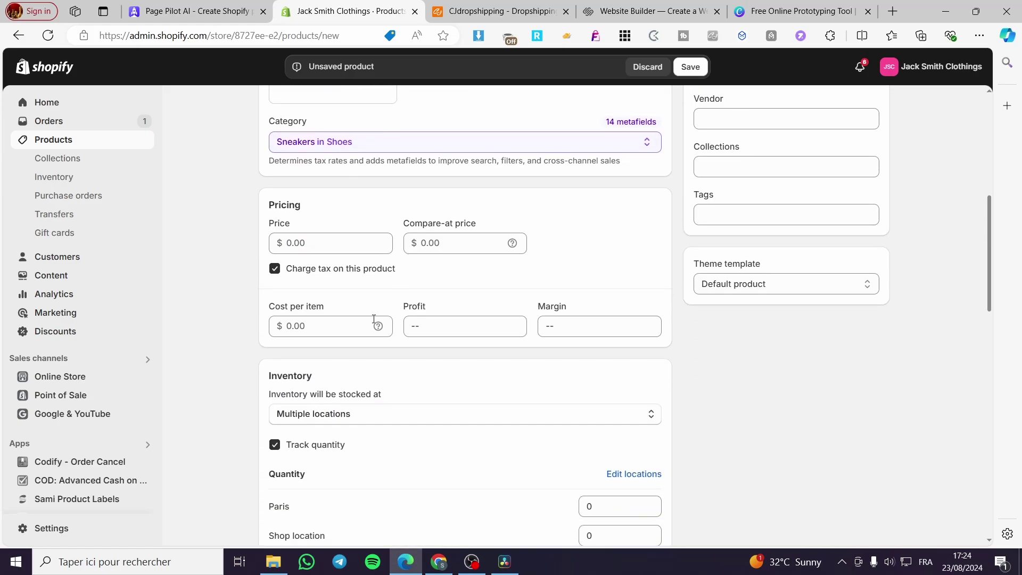
pyautogui.click(331, 252)
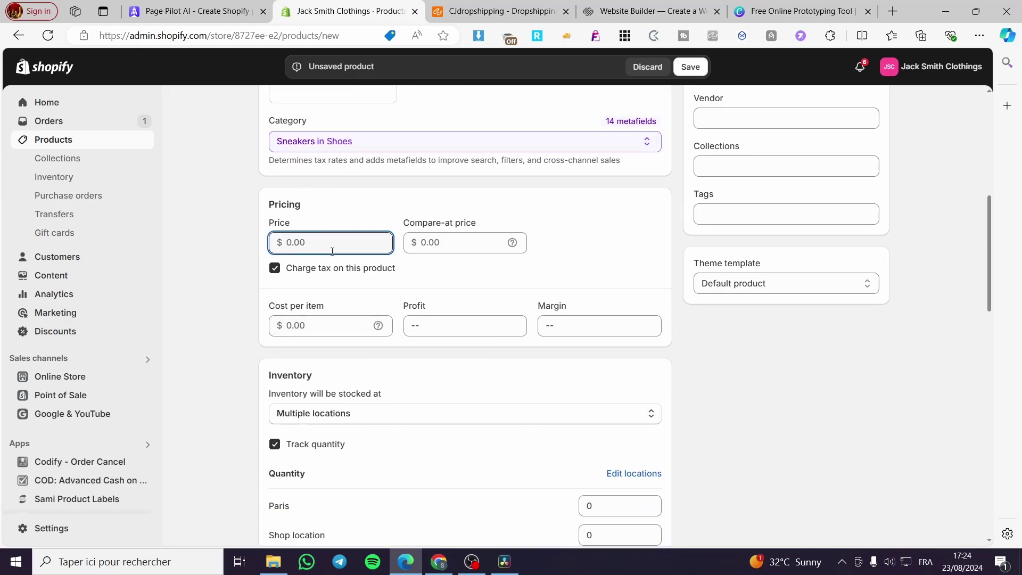
pyautogui.write('45.99')
pyautogui.click(233, 243)
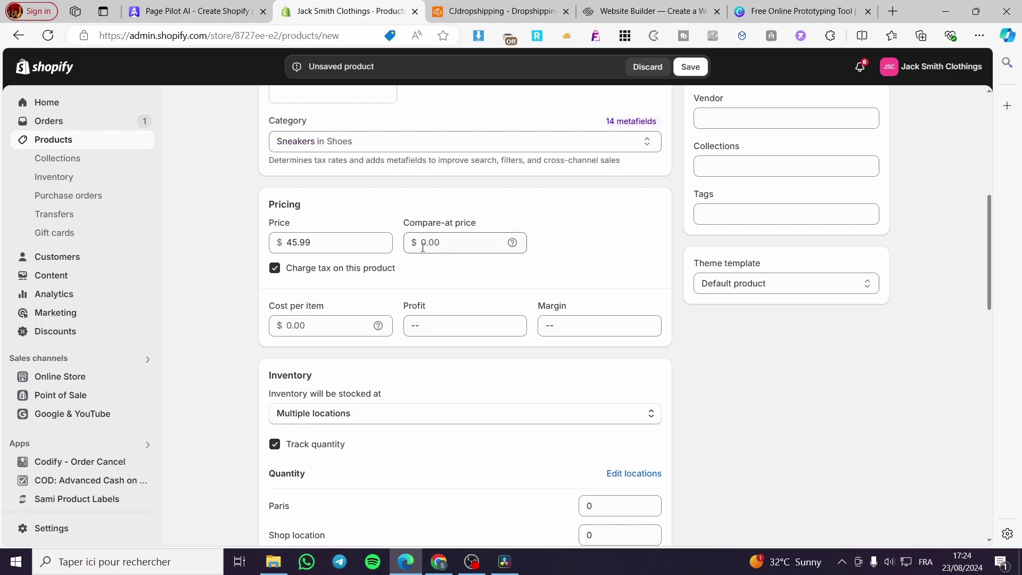
pyautogui.click(445, 240)
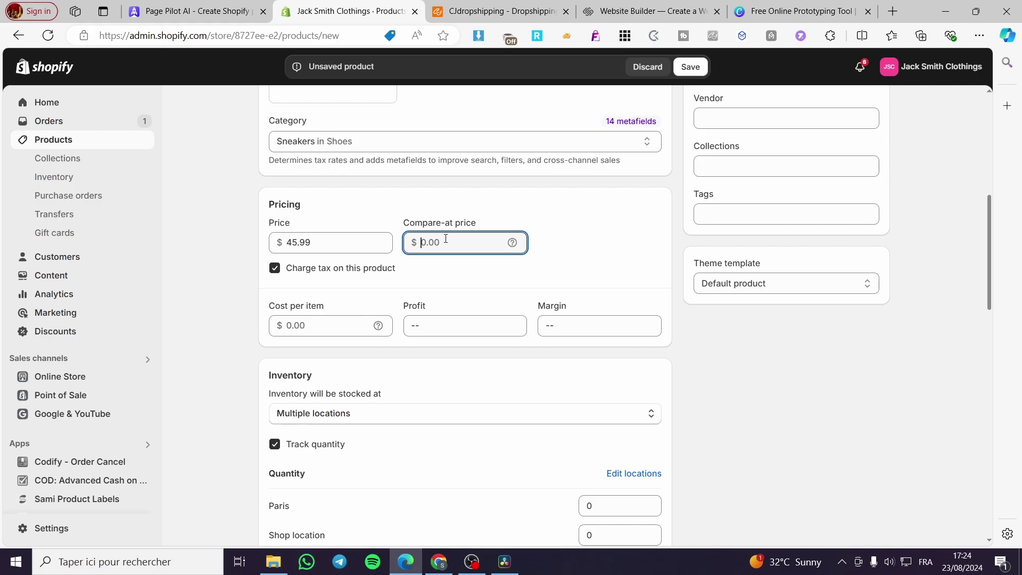
pyautogui.write('69.99')
pyautogui.click(217, 292)
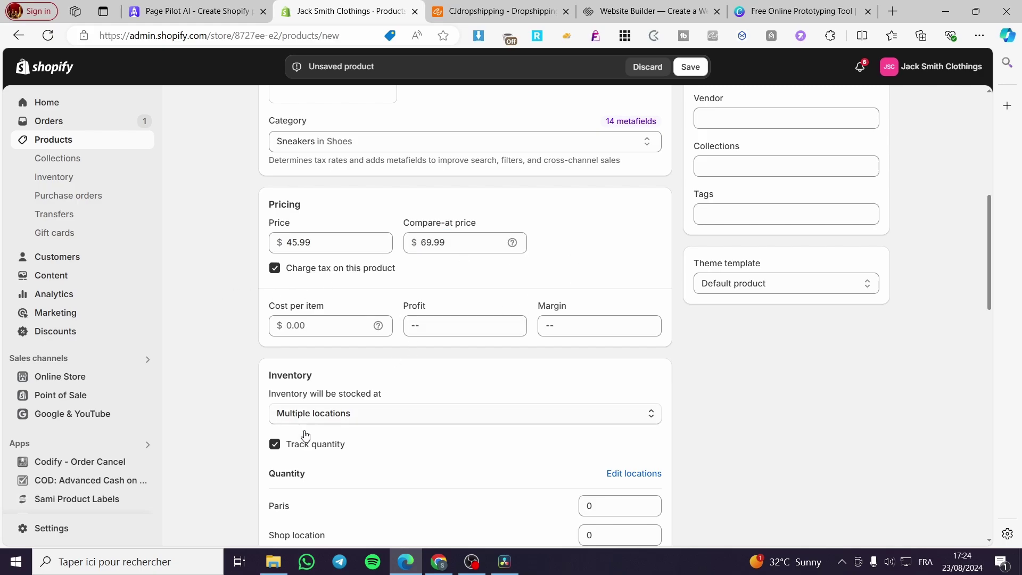
# Set the stock quantity to 999 for both Paris and Shop location
pyautogui.scroll(-3, 270, 432)
pyautogui.click(619, 307)
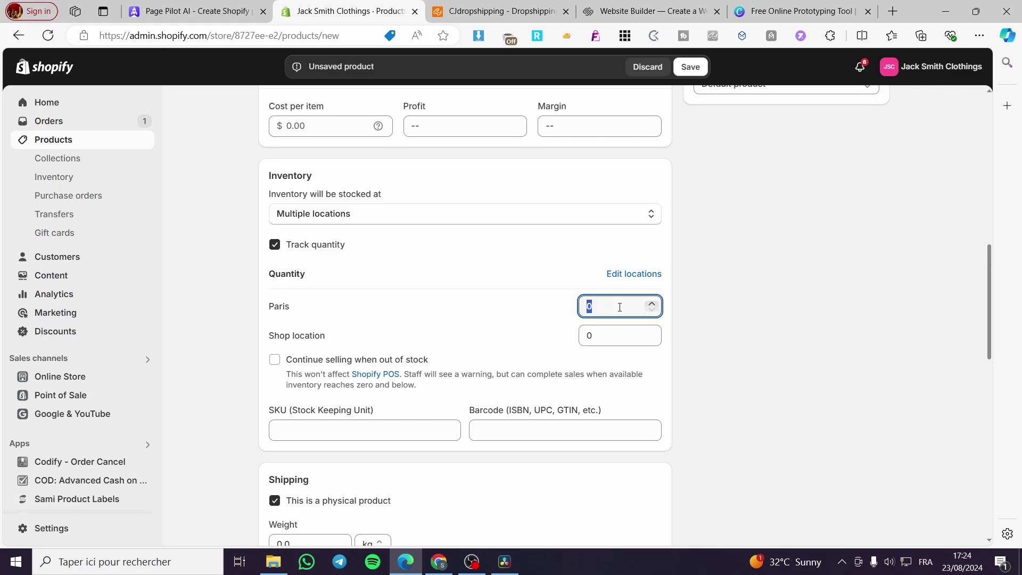
pyautogui.write('999')
pyautogui.click(629, 336)
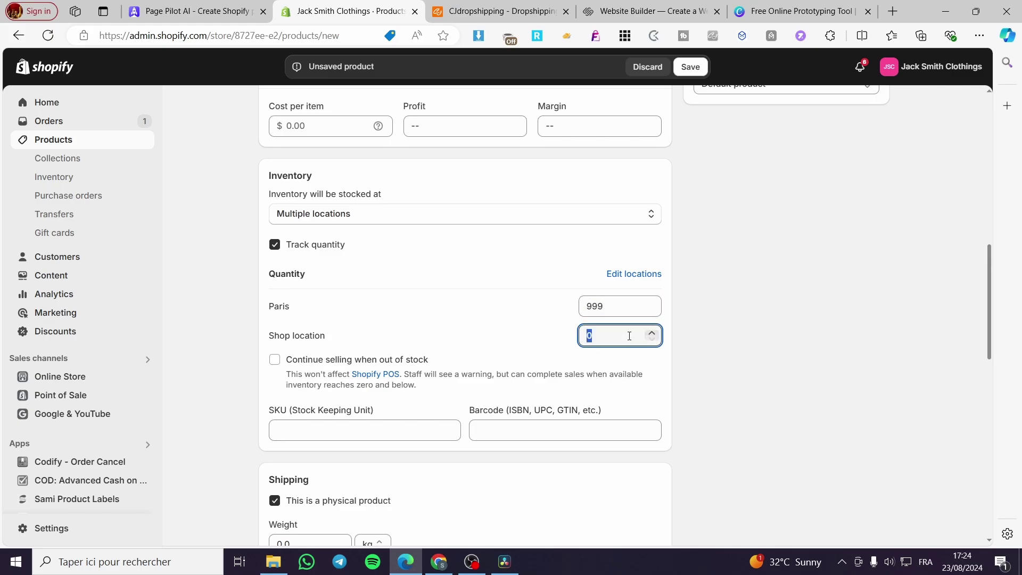
pyautogui.write('999')
pyautogui.click(759, 388)
# Set the product's shipping weight to 0.5 kg
pyautogui.scroll(-1, 749, 373)
pyautogui.scroll(-2, 751, 372)
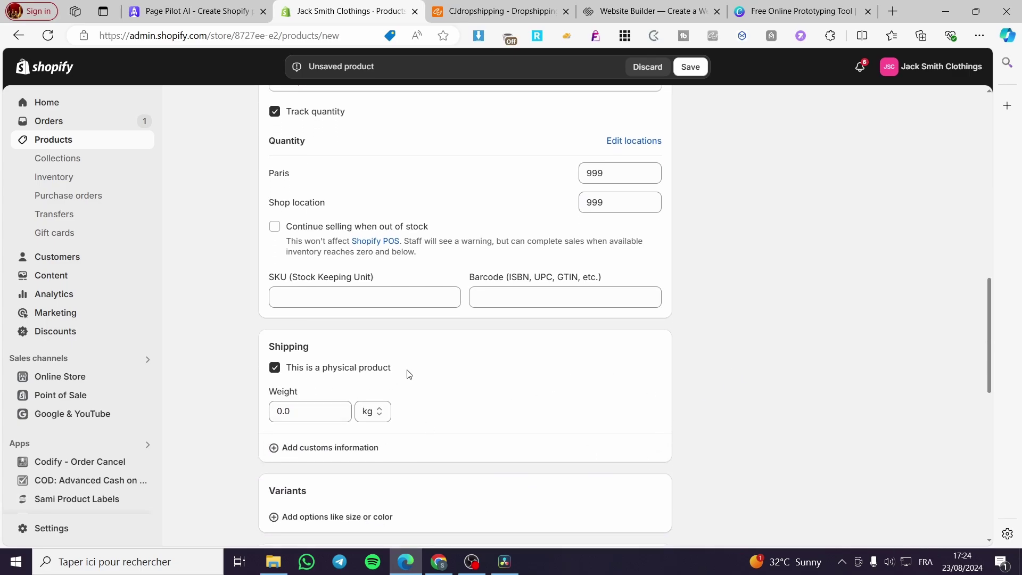
pyautogui.click(301, 415)
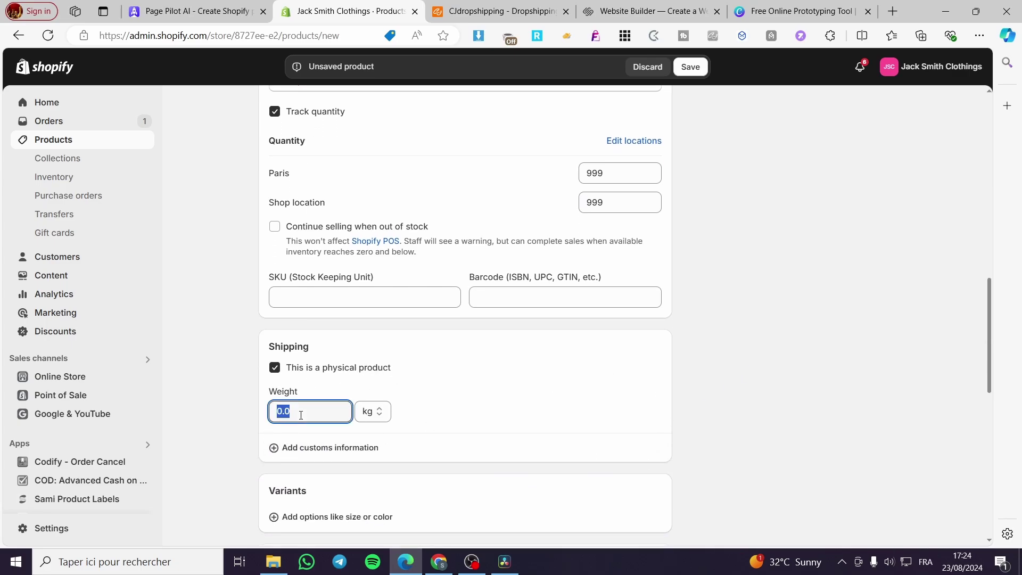
pyautogui.write('0.')
pyautogui.click(871, 334)
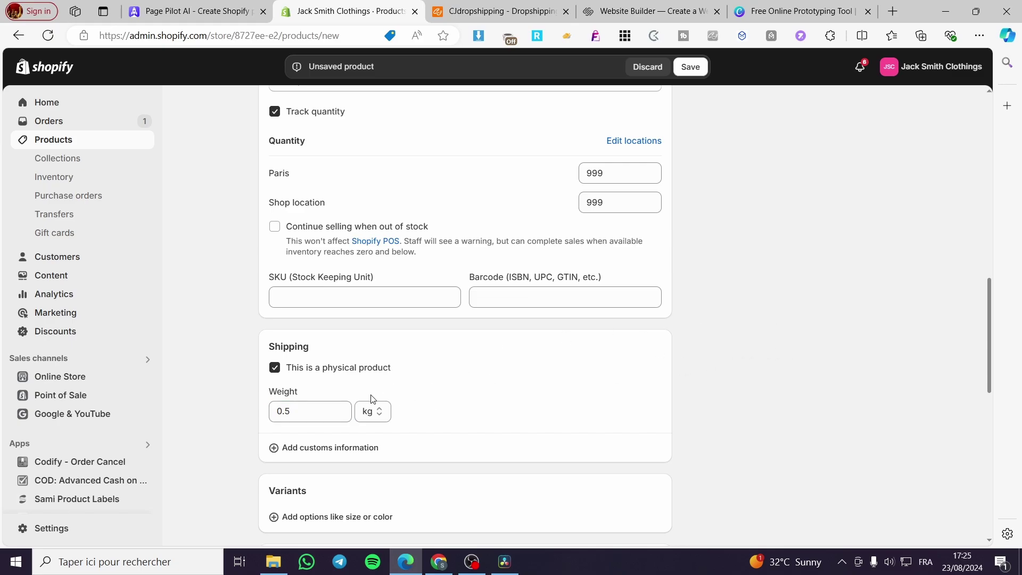
# Add a variant option connected to the Shoe size metafield
pyautogui.scroll(3, 335, 373)
pyautogui.scroll(-2, 417, 423)
pyautogui.scroll(10, 452, 372)
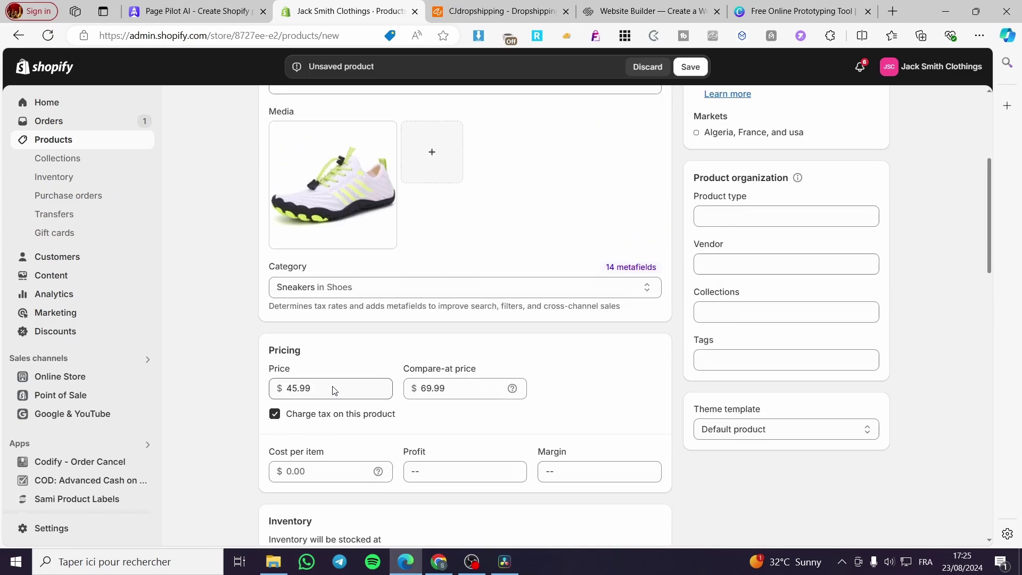
pyautogui.scroll(-10, 520, 295)
pyautogui.scroll(-3, 520, 296)
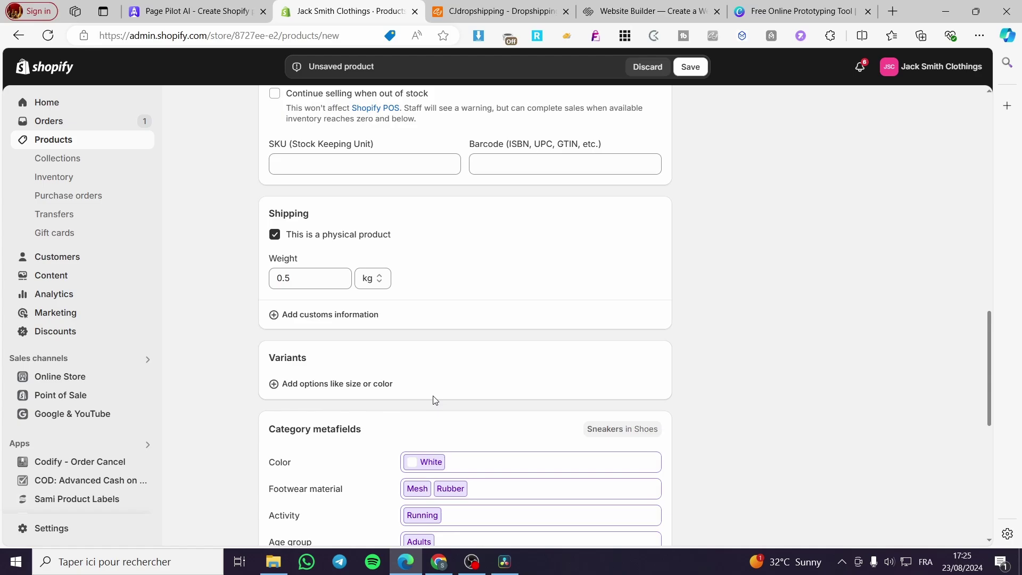
pyautogui.click(302, 383)
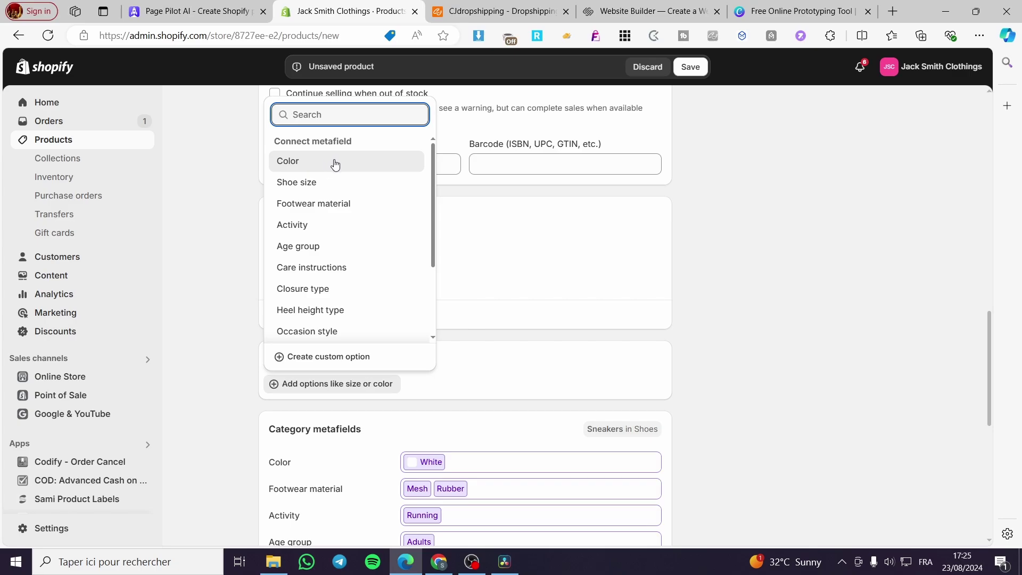
pyautogui.click(334, 186)
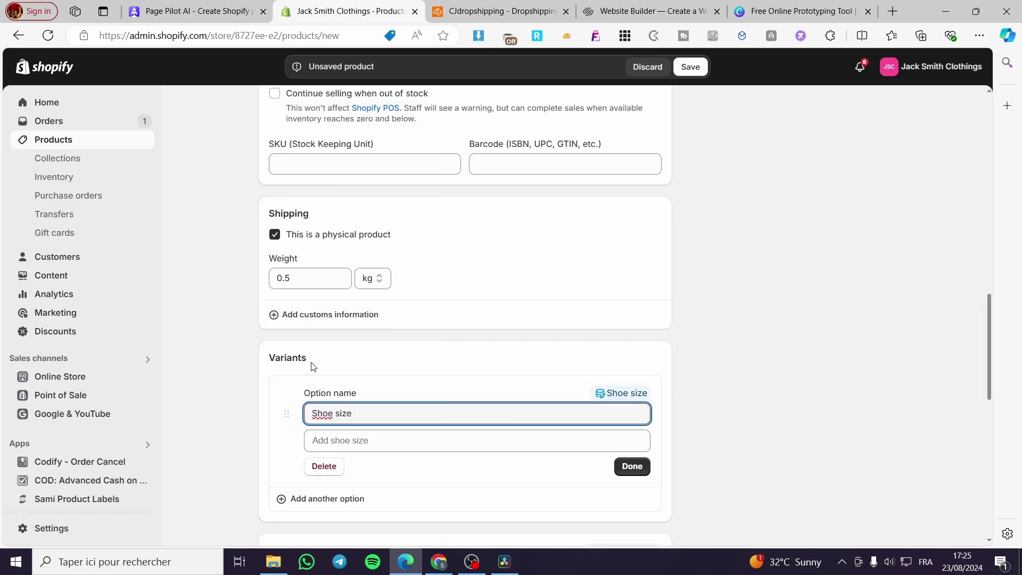
# Choose 9, 10, 10.5, 8 and 7 as the values of the Shoe size option
pyautogui.scroll(15, 363, 406)
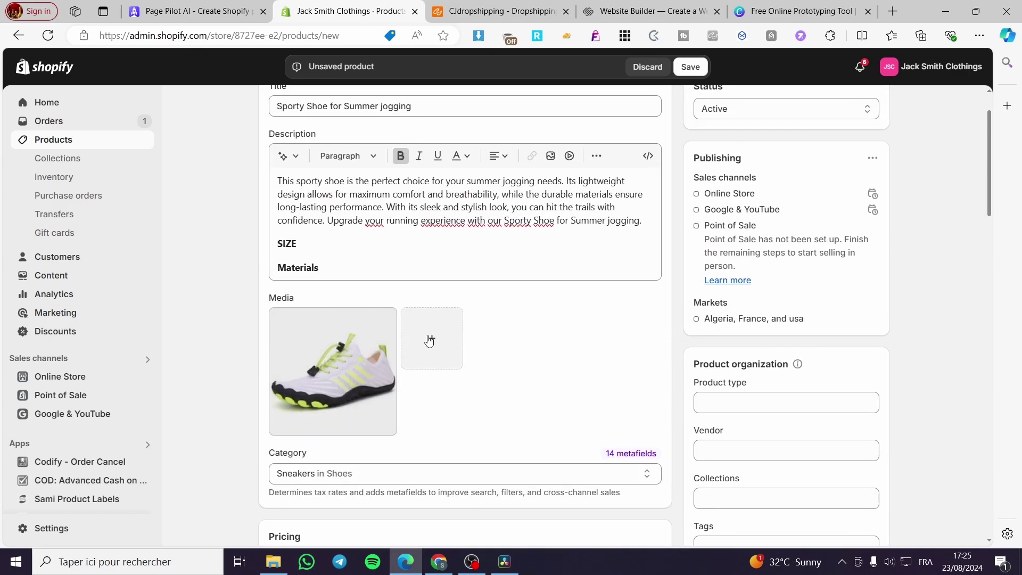
pyautogui.scroll(-11, 339, 341)
pyautogui.scroll(-5, 339, 341)
pyautogui.click(371, 374)
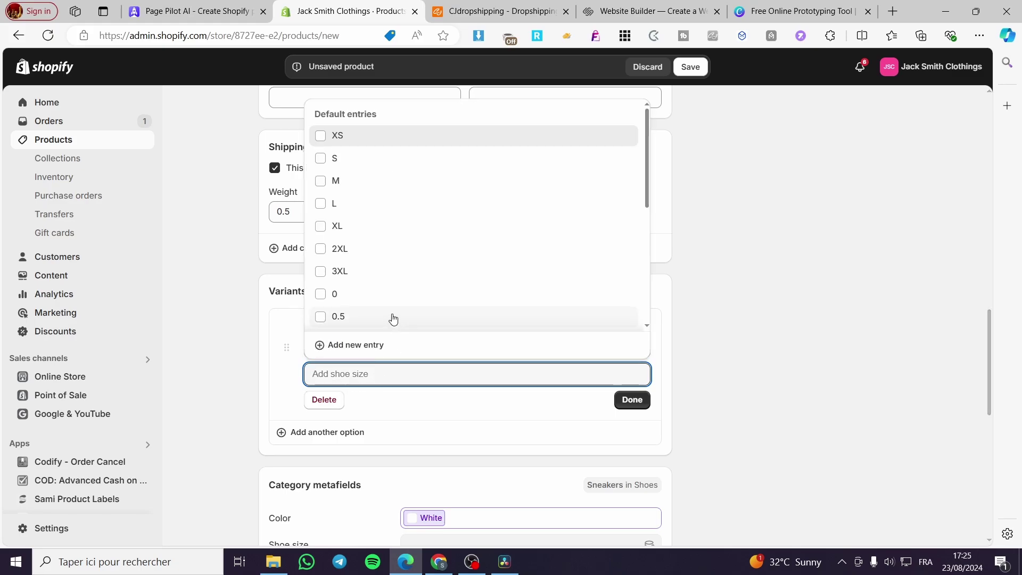
pyautogui.scroll(-5, 394, 316)
pyautogui.scroll(-4, 394, 296)
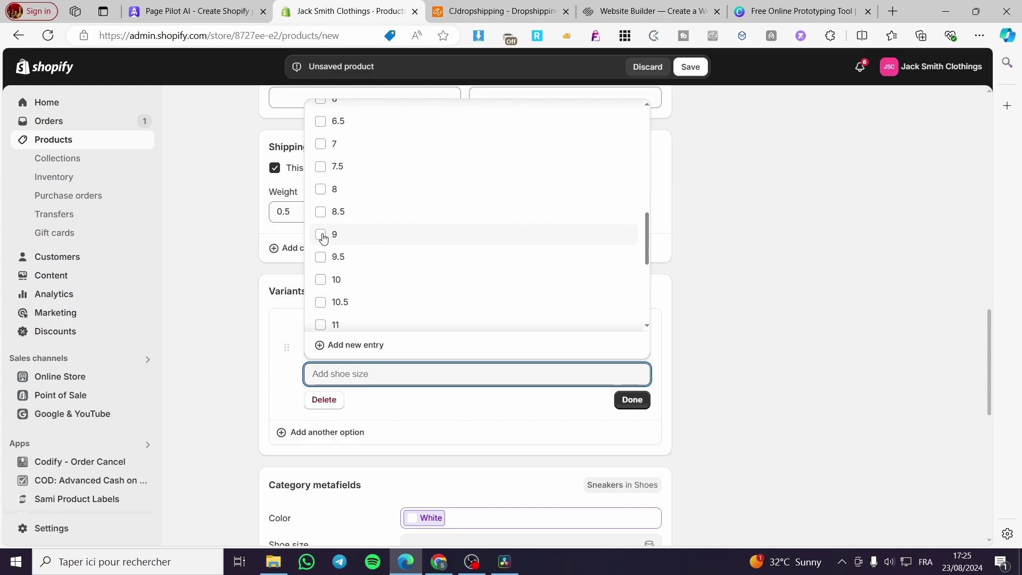
pyautogui.click(321, 235)
pyautogui.click(320, 281)
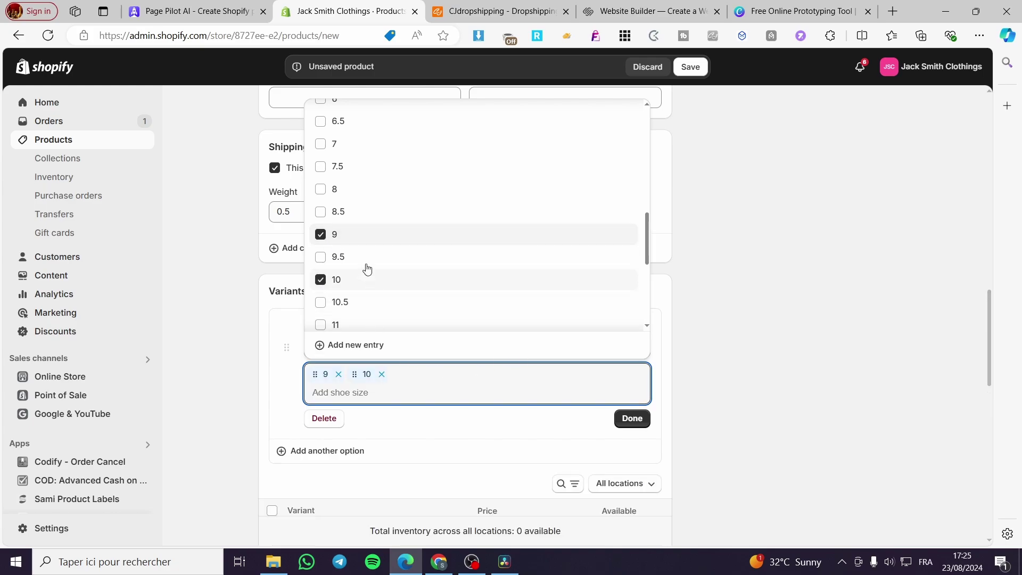
pyautogui.click(320, 302)
pyautogui.click(320, 189)
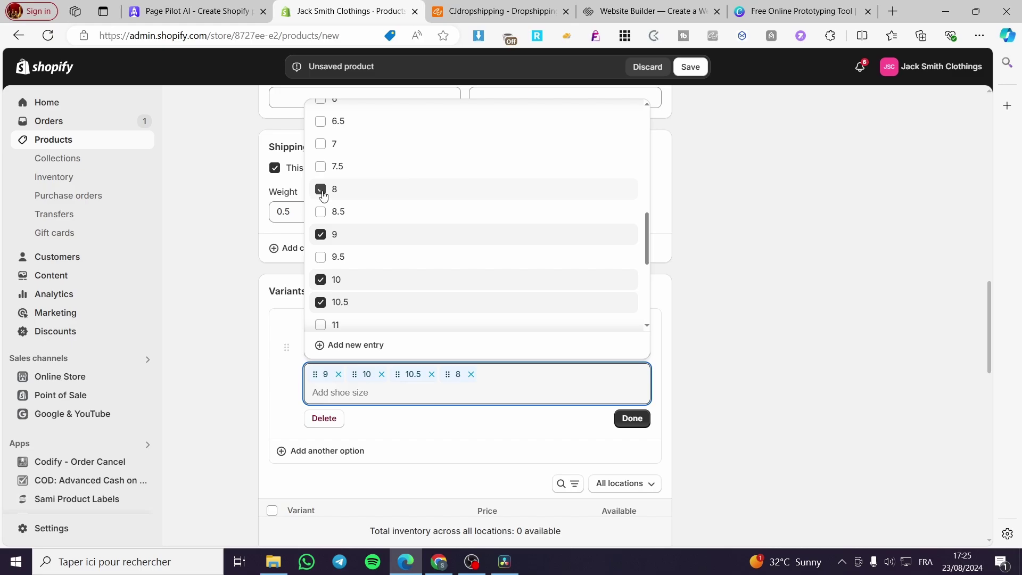
pyautogui.click(320, 144)
pyautogui.click(714, 358)
pyautogui.scroll(-3, 453, 346)
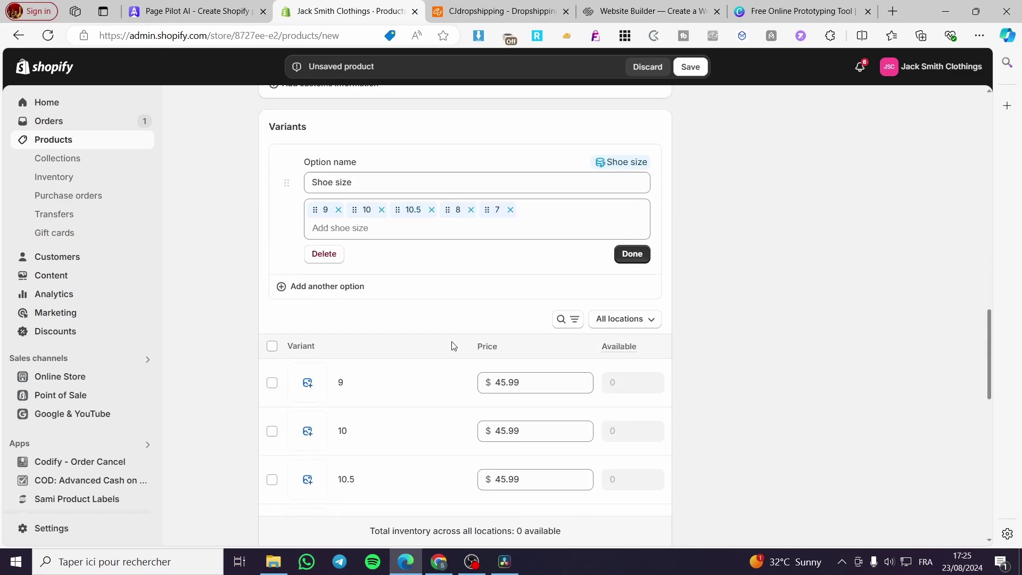
# Review the size variants, category metafields and search engine listing, and save the new shoe product
pyautogui.scroll(-2, 275, 352)
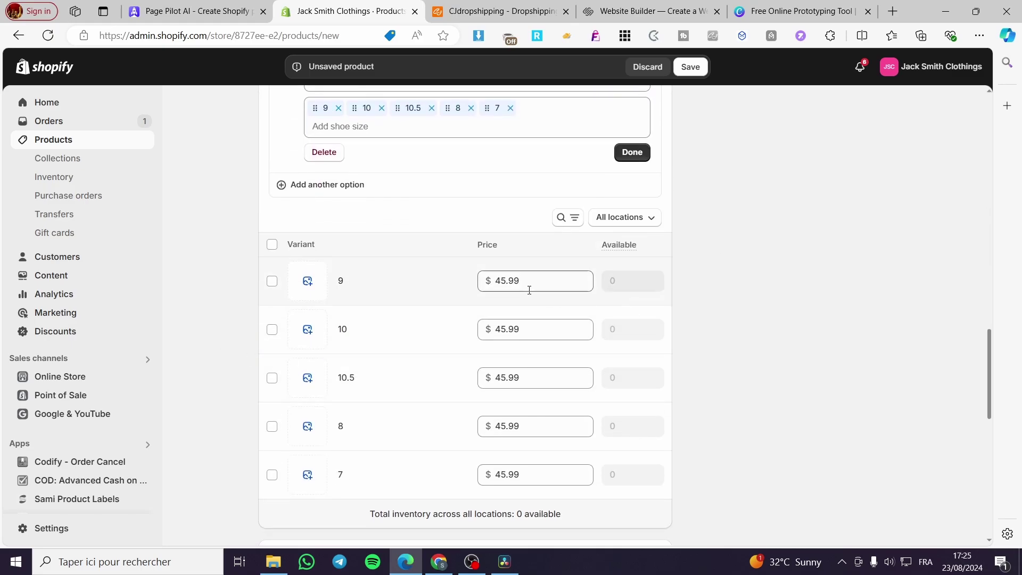
pyautogui.scroll(-3, 411, 309)
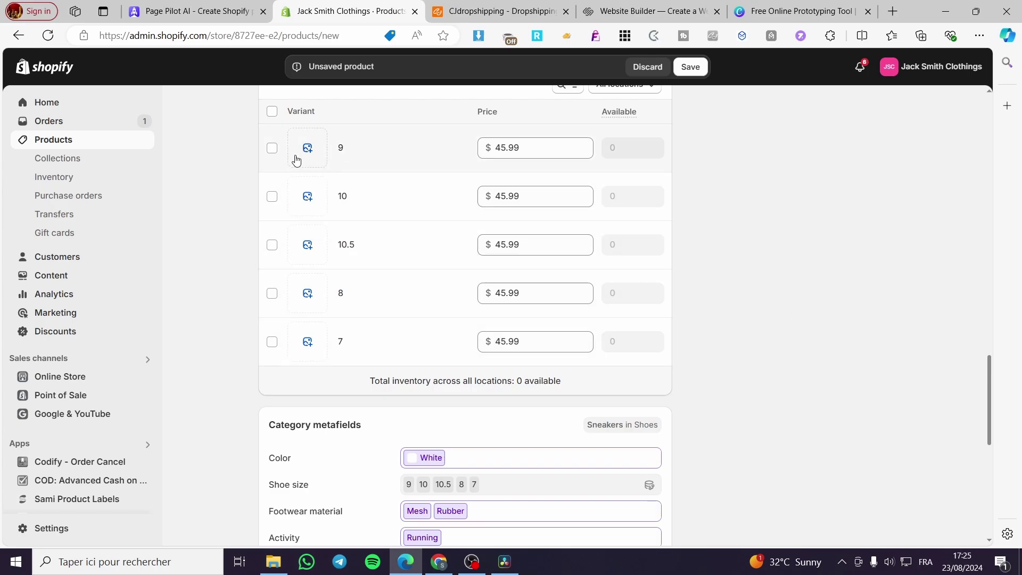
pyautogui.scroll(1, 372, 178)
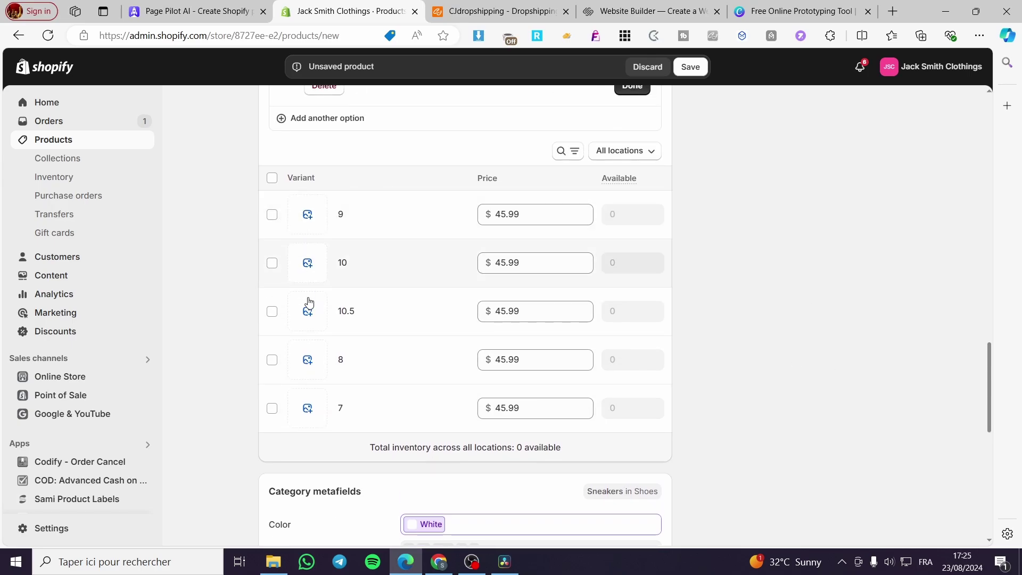
pyautogui.scroll(-10, 824, 379)
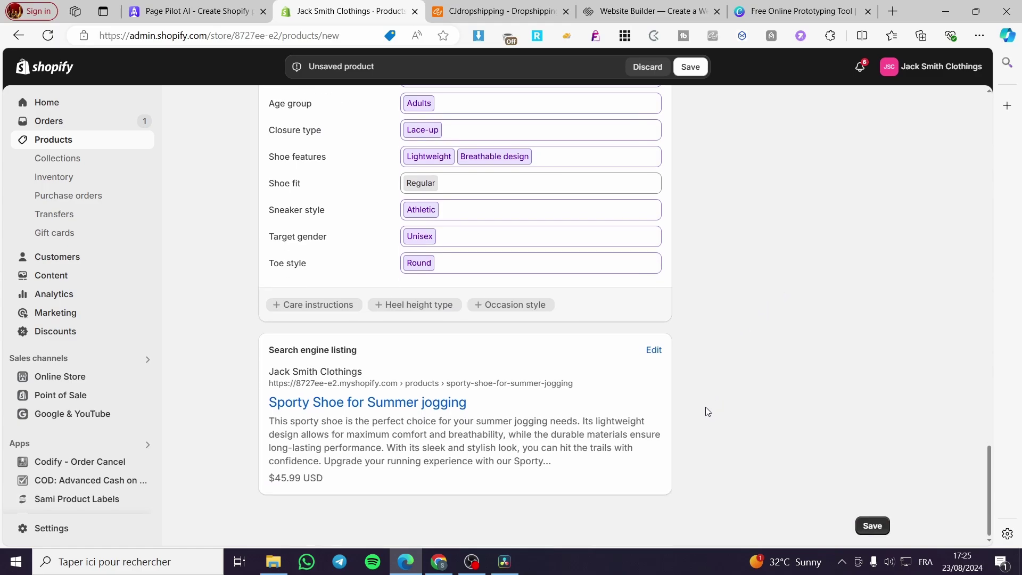
pyautogui.scroll(14, 705, 407)
pyautogui.scroll(2, 700, 408)
pyautogui.click(690, 67)
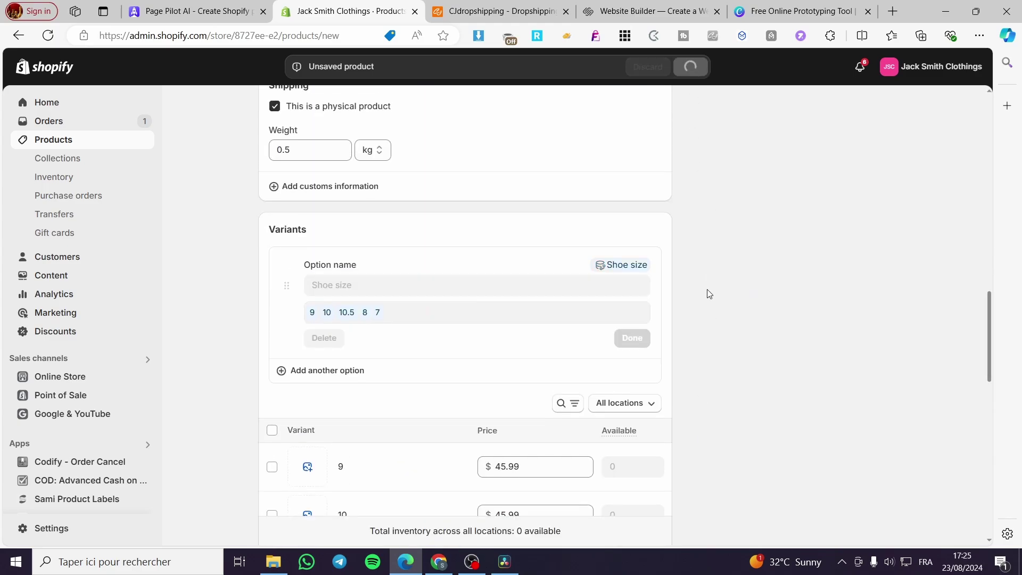
# Save the pending unsaved changes on the created Sporty Shoe for Summer jogging product
pyautogui.scroll(15, 609, 303)
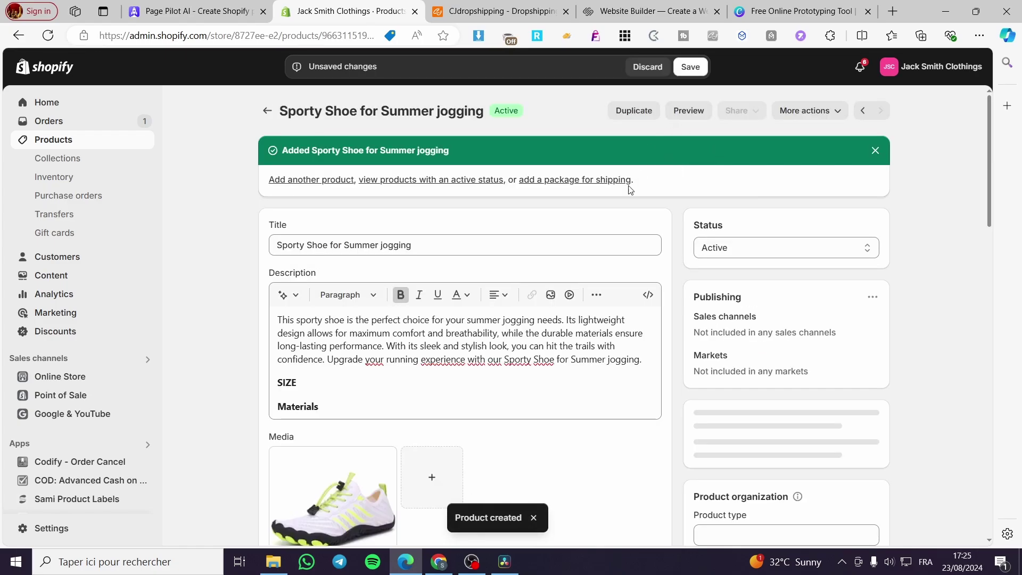
pyautogui.click(836, 110)
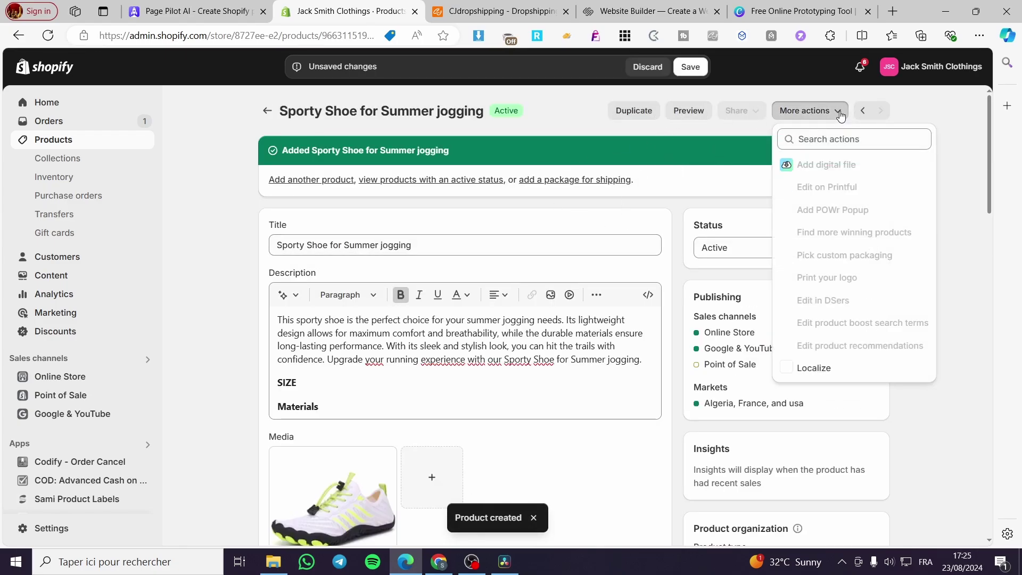
pyautogui.click(701, 68)
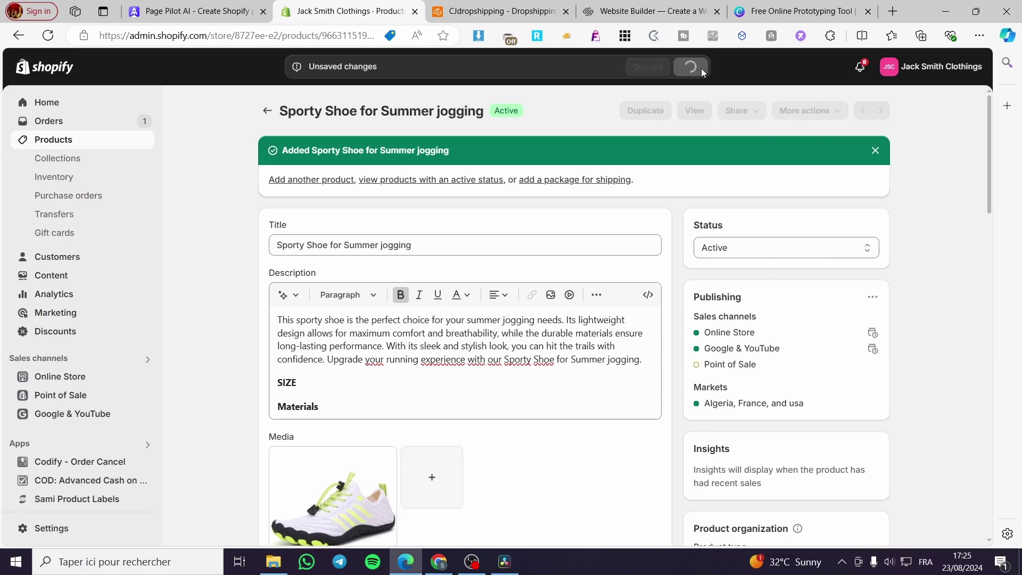
# View the shoe's product page in the online store, look through its details, and close the page
pyautogui.click(698, 114)
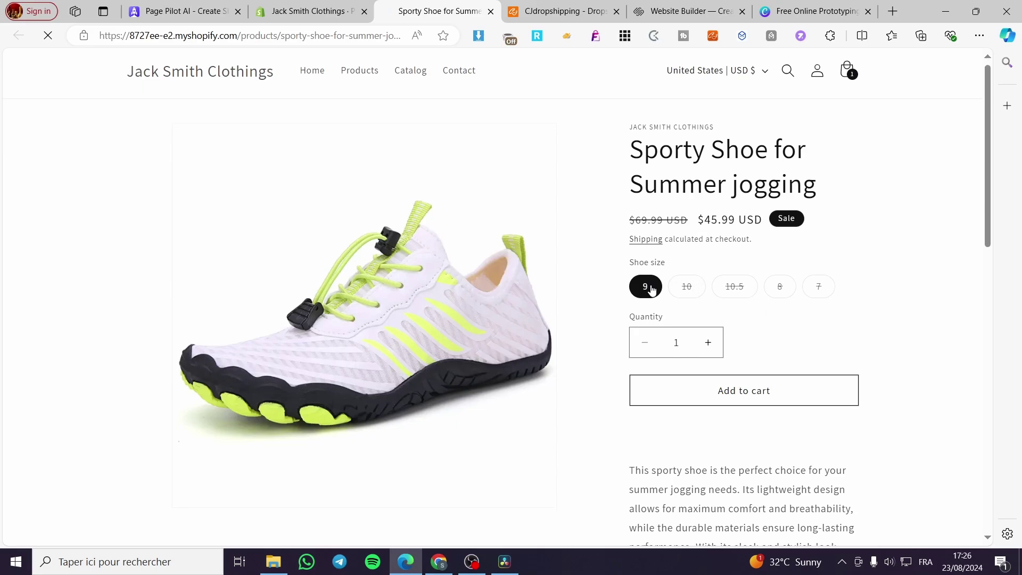
pyautogui.scroll(-8, 504, 279)
pyautogui.scroll(4, 446, 304)
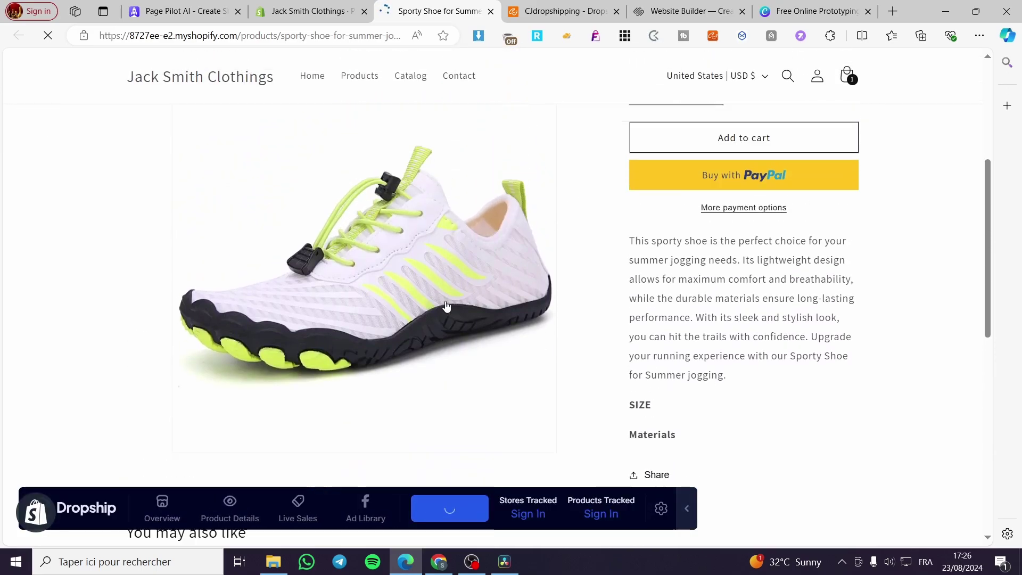
pyautogui.scroll(4, 759, 303)
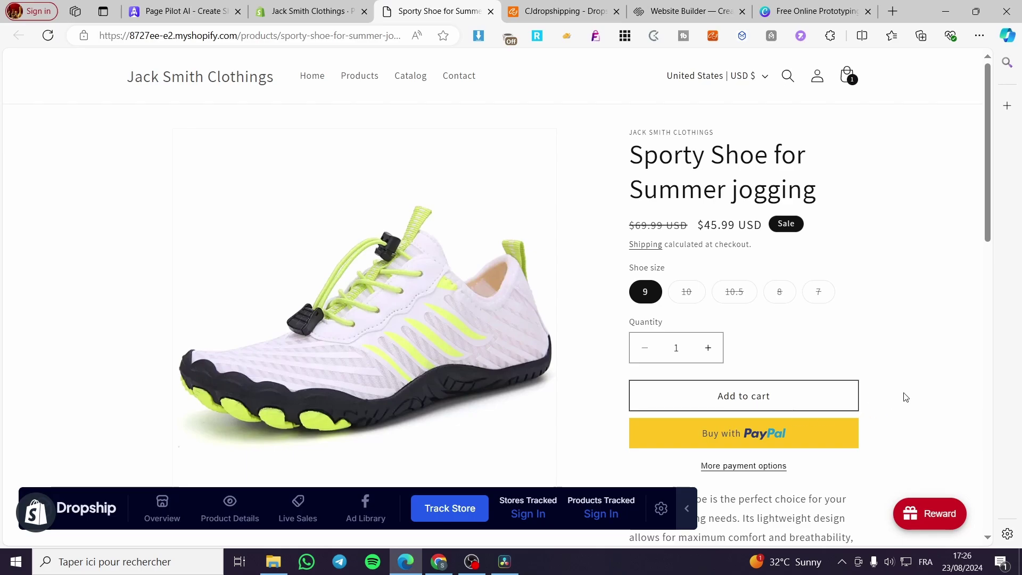
pyautogui.click(491, 11)
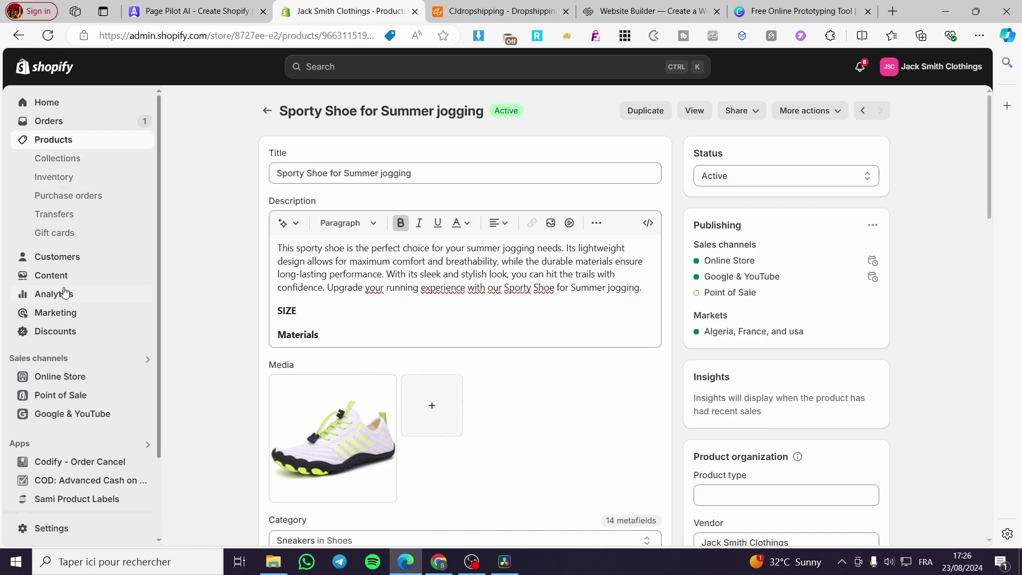
# Open the Main menu for editing in the online store's navigation settings
pyautogui.scroll(-2, 64, 292)
pyautogui.click(29, 284)
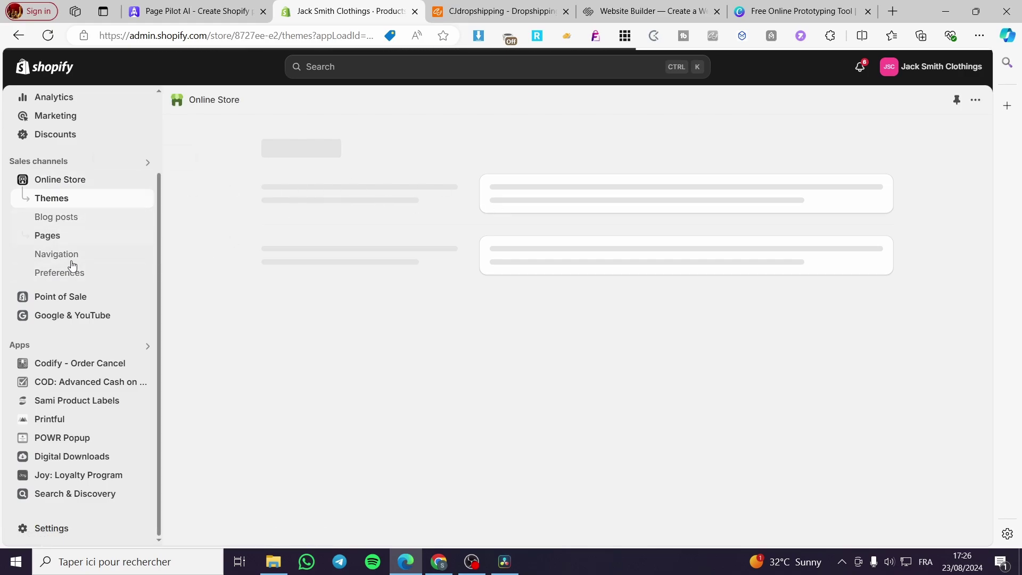
pyautogui.scroll(2, 72, 239)
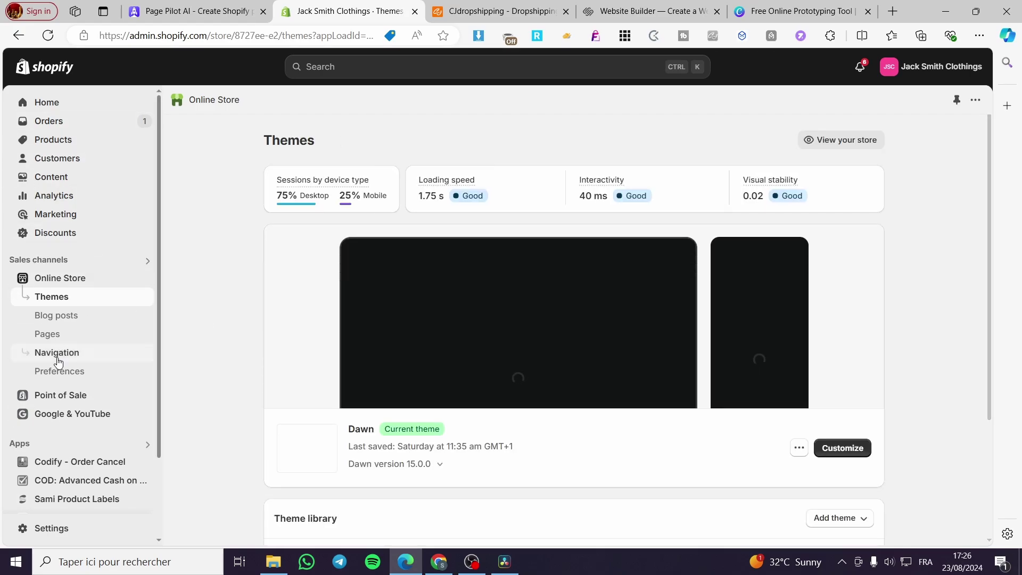
pyautogui.click(55, 355)
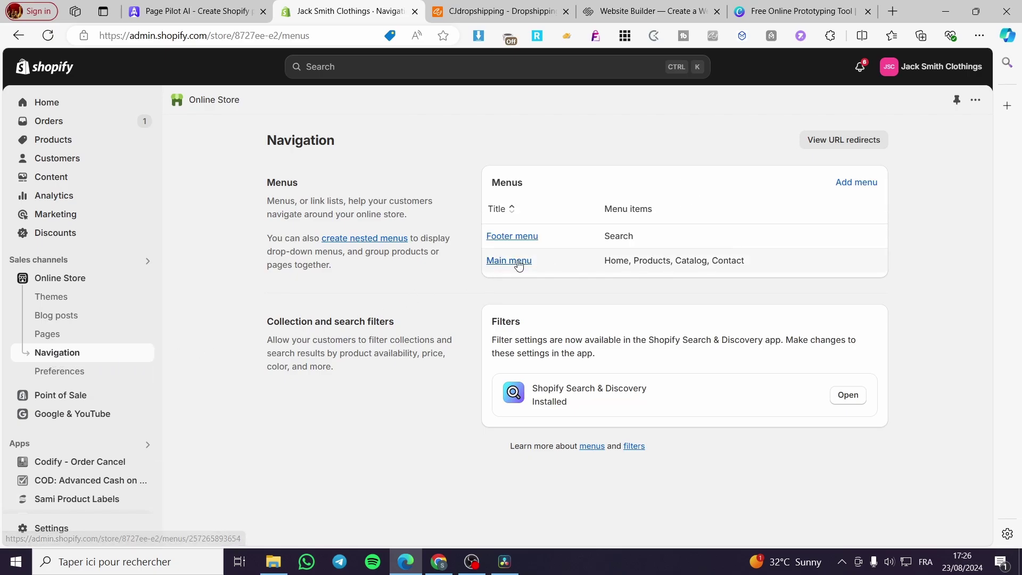
pyautogui.click(492, 262)
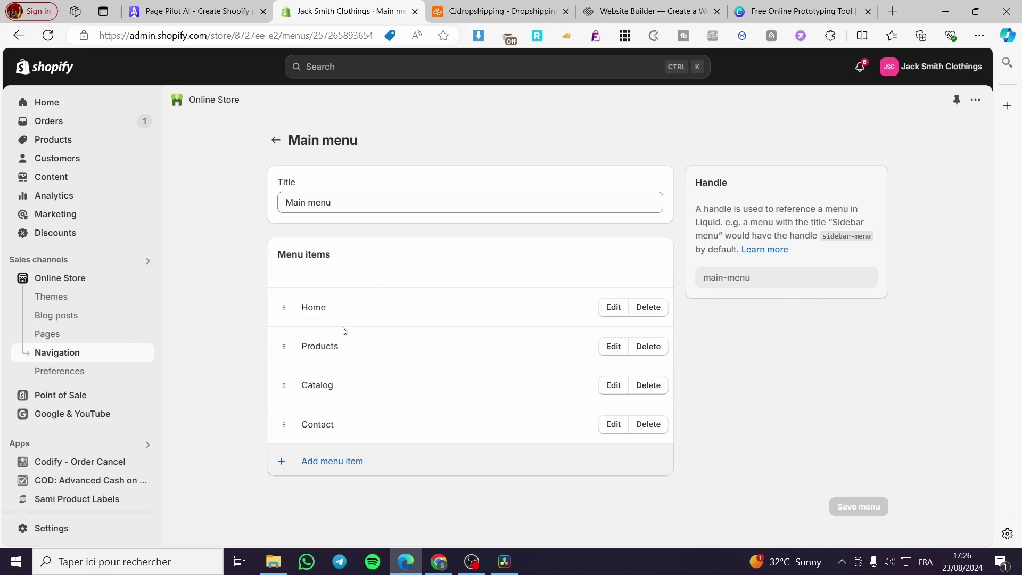
# Start a new item in the main menu and name it Shoes
pyautogui.click(334, 461)
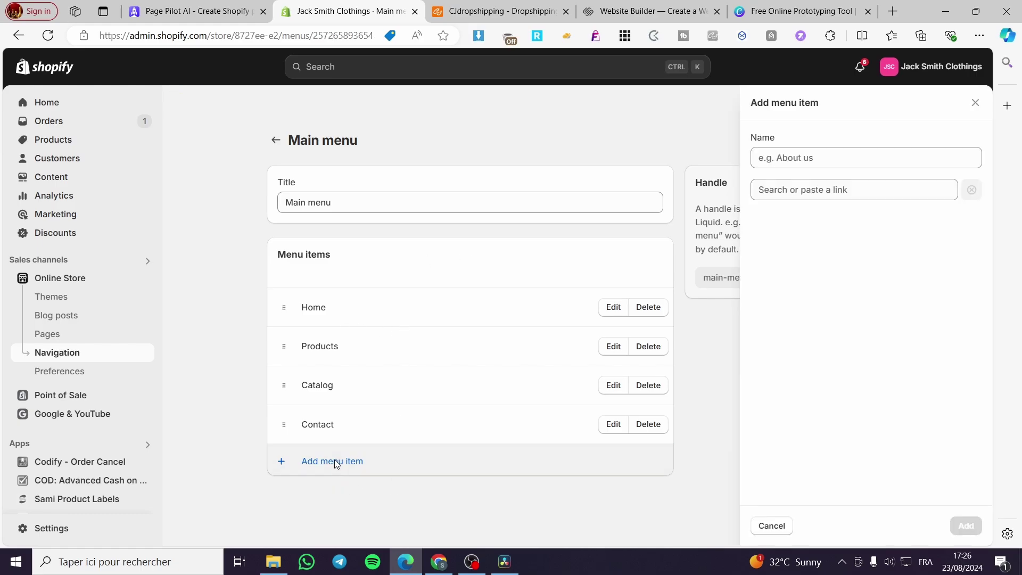
pyautogui.click(788, 151)
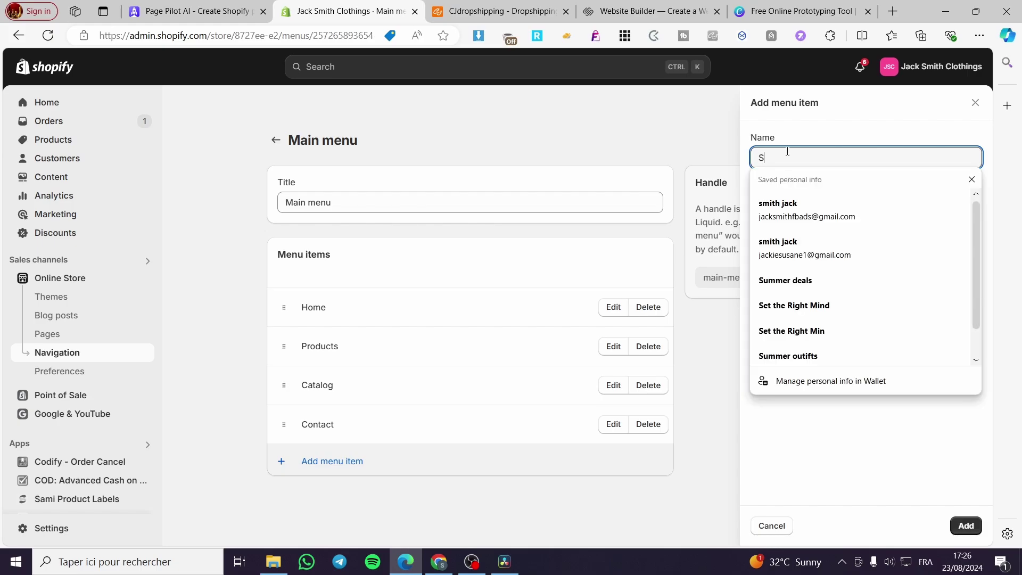
pyautogui.write('Shoe')
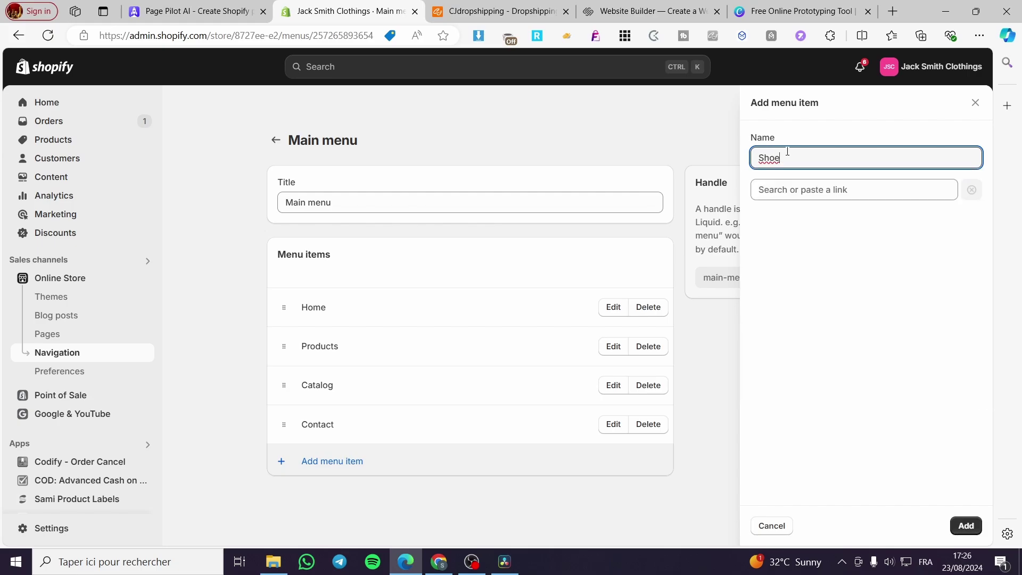
pyautogui.write('s')
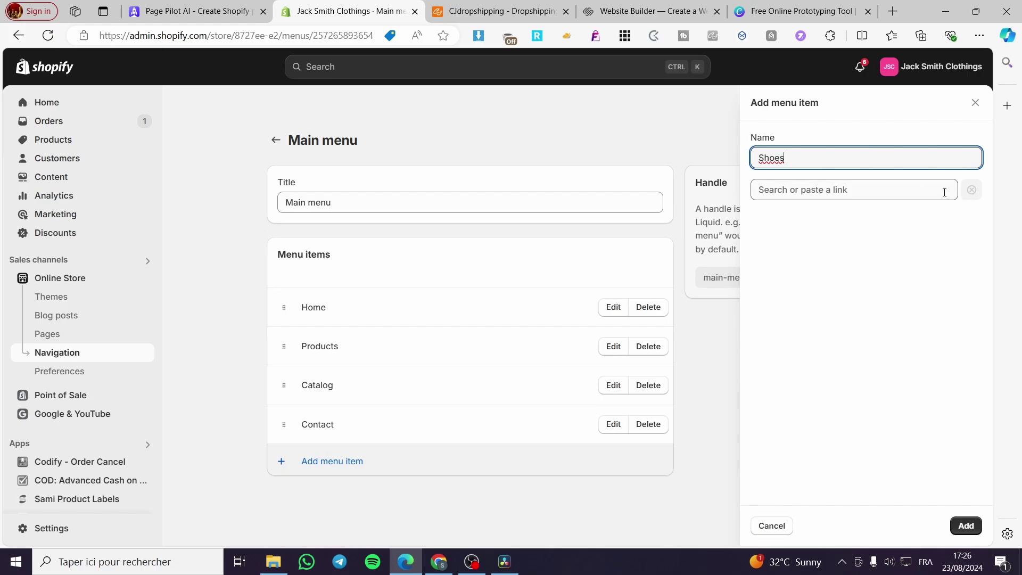
# Link the Shoes item to the product Sporty Shoe for Summer jogging and add it to the menu
pyautogui.click(878, 192)
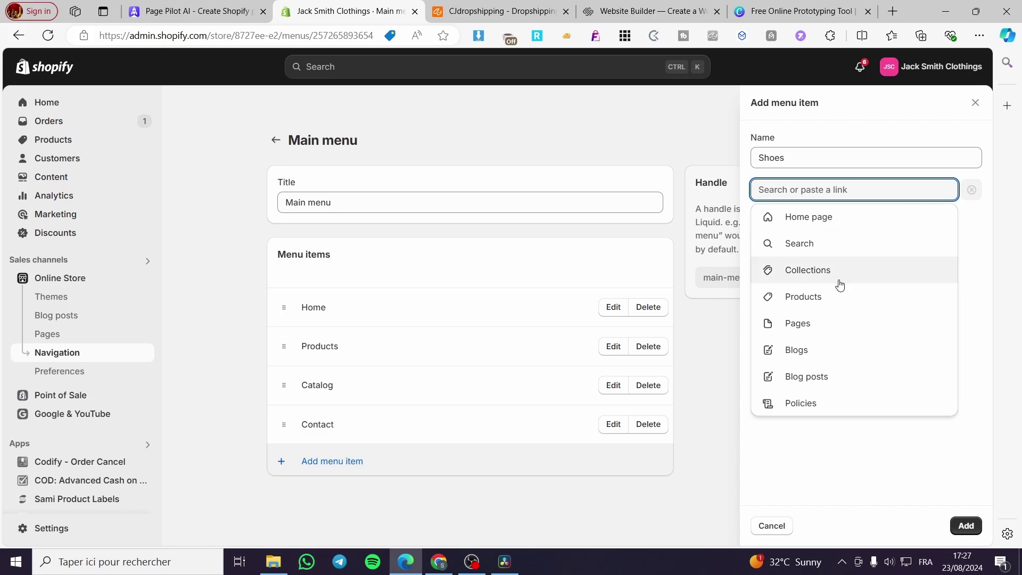
pyautogui.click(803, 296)
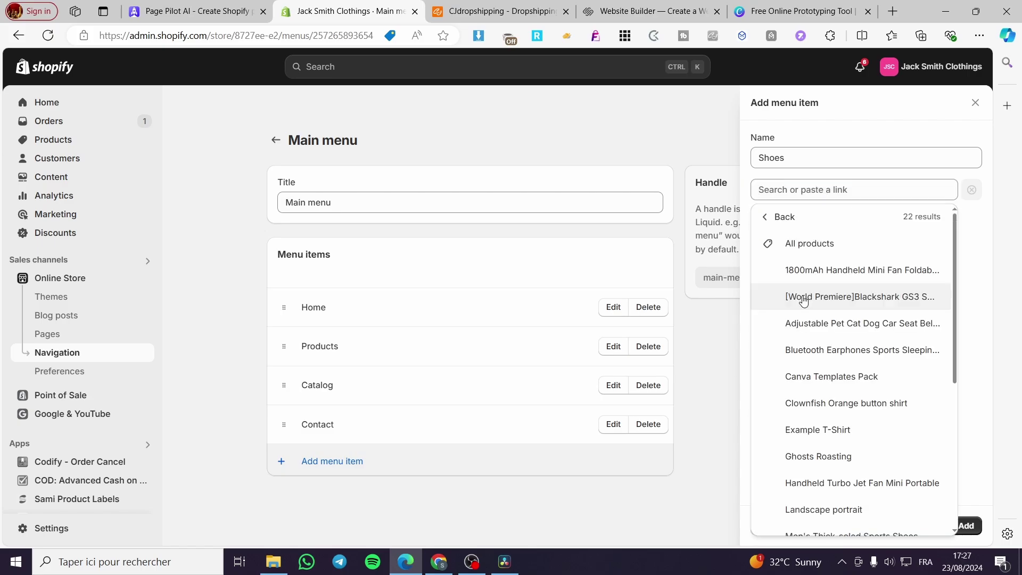
pyautogui.scroll(-4, 864, 274)
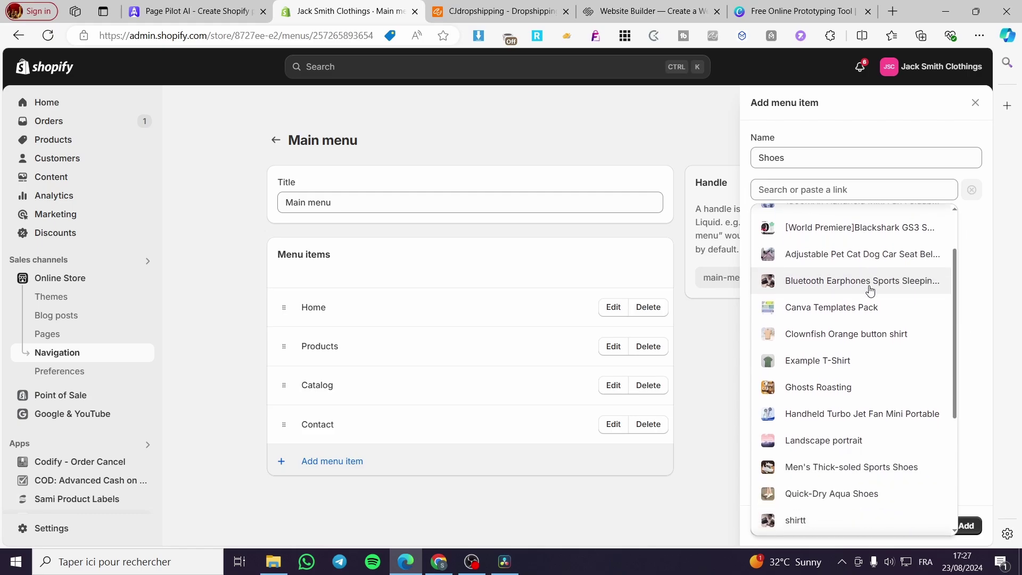
pyautogui.scroll(4, 870, 285)
pyautogui.scroll(-5, 873, 289)
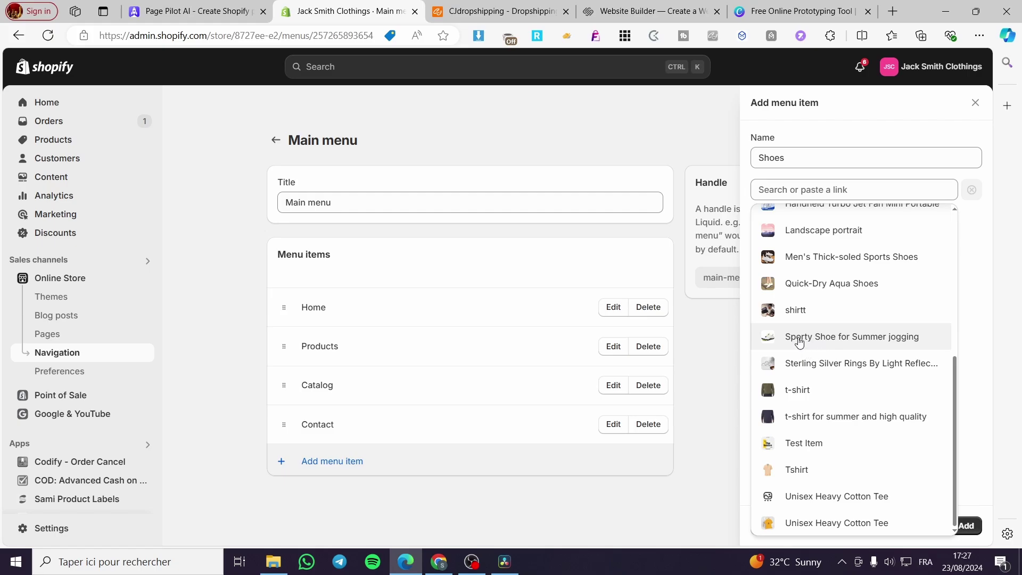
pyautogui.click(885, 344)
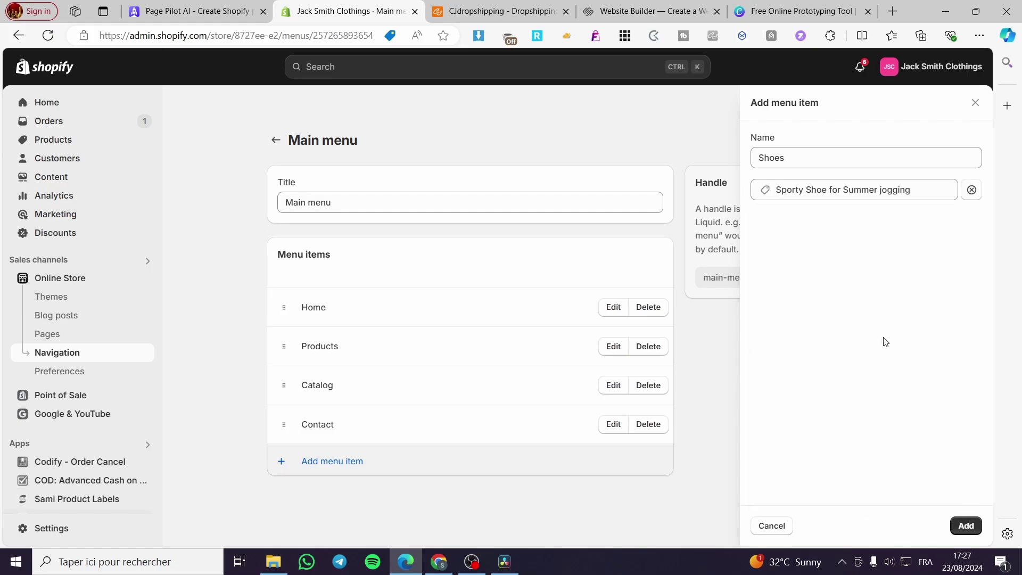
pyautogui.click(965, 526)
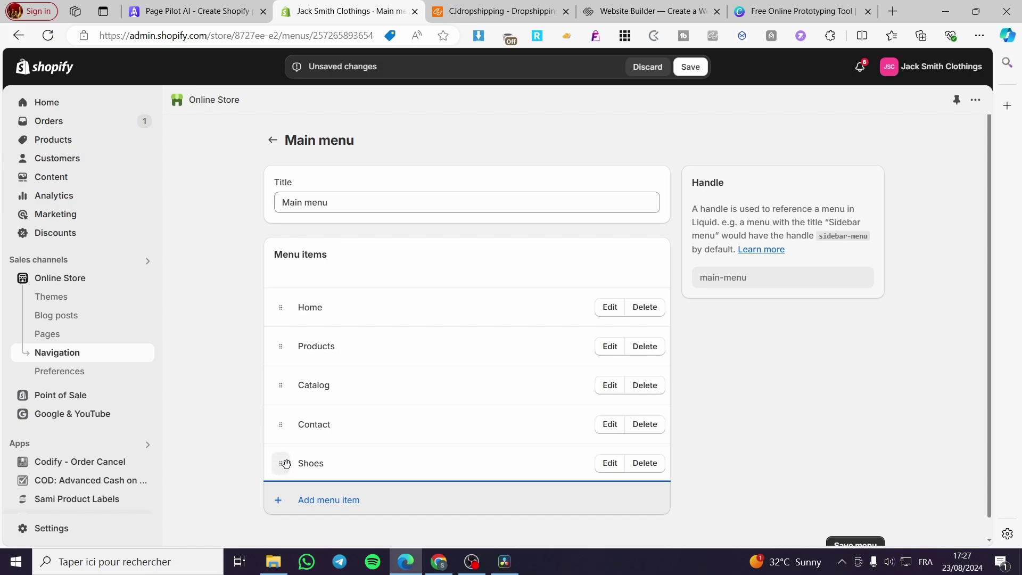
# Nest the Shoes item under Products in the main menu and save the menu
pyautogui.moveTo(283, 479); pyautogui.dragTo(281, 399)
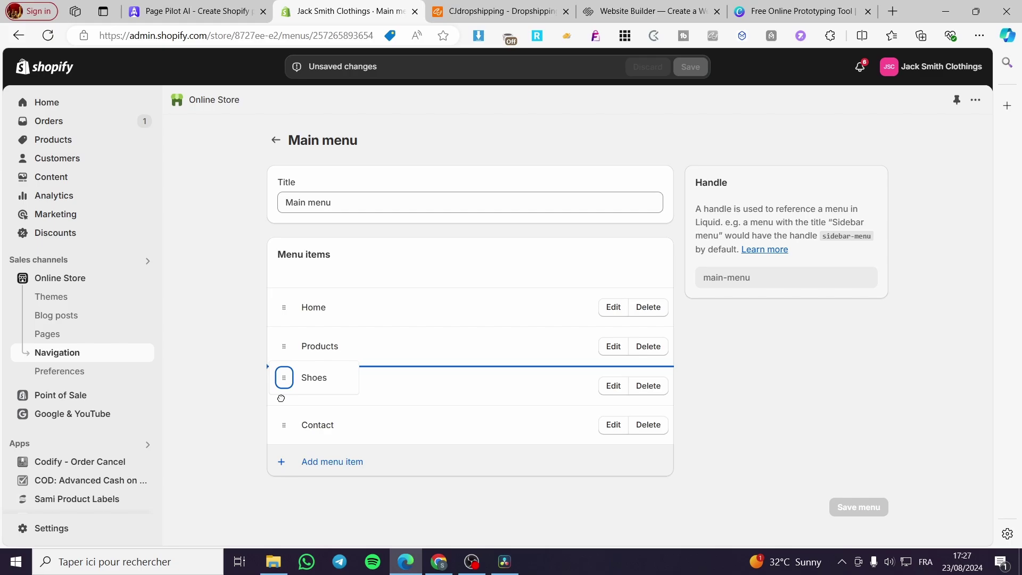
pyautogui.moveTo(281, 398); pyautogui.dragTo(281, 395)
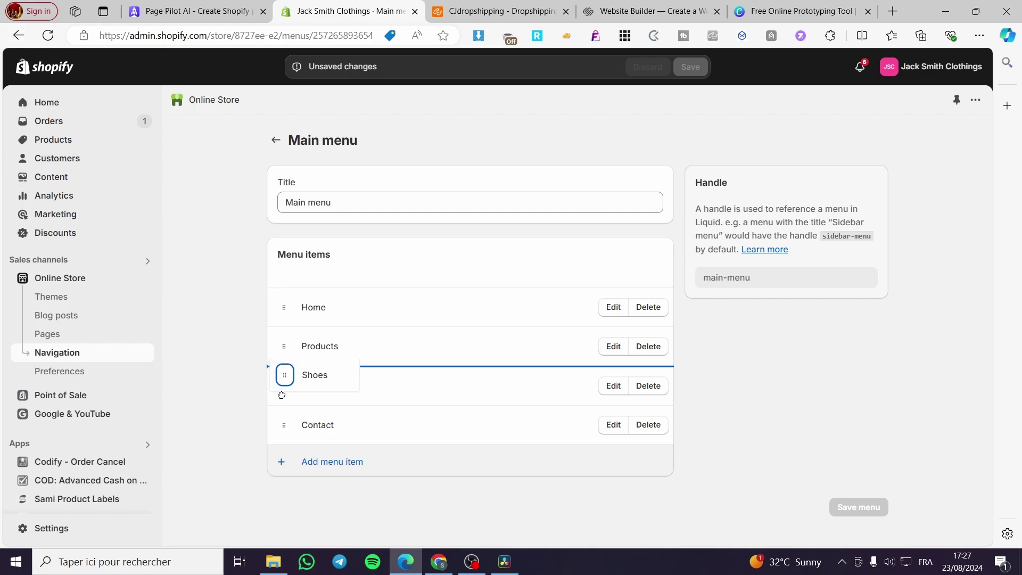
pyautogui.moveTo(281, 395); pyautogui.dragTo(347, 391)
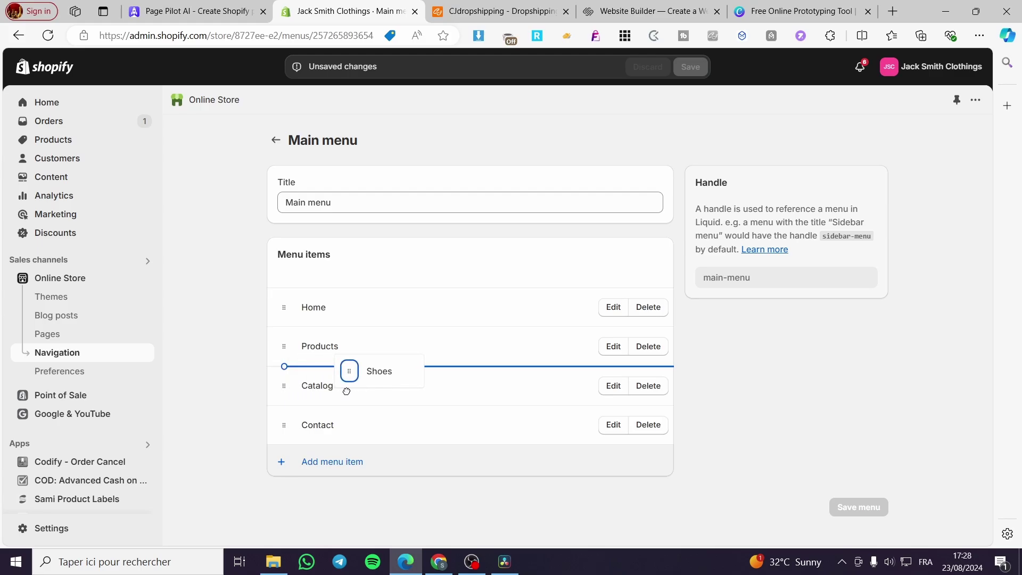
pyautogui.moveTo(347, 391); pyautogui.dragTo(346, 391)
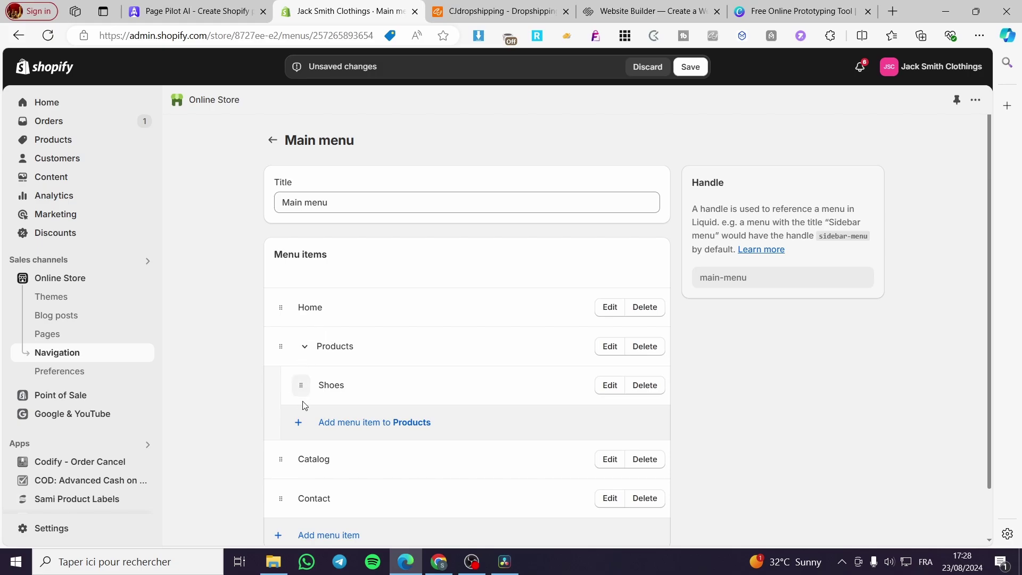
pyautogui.click(304, 348)
pyautogui.click(690, 67)
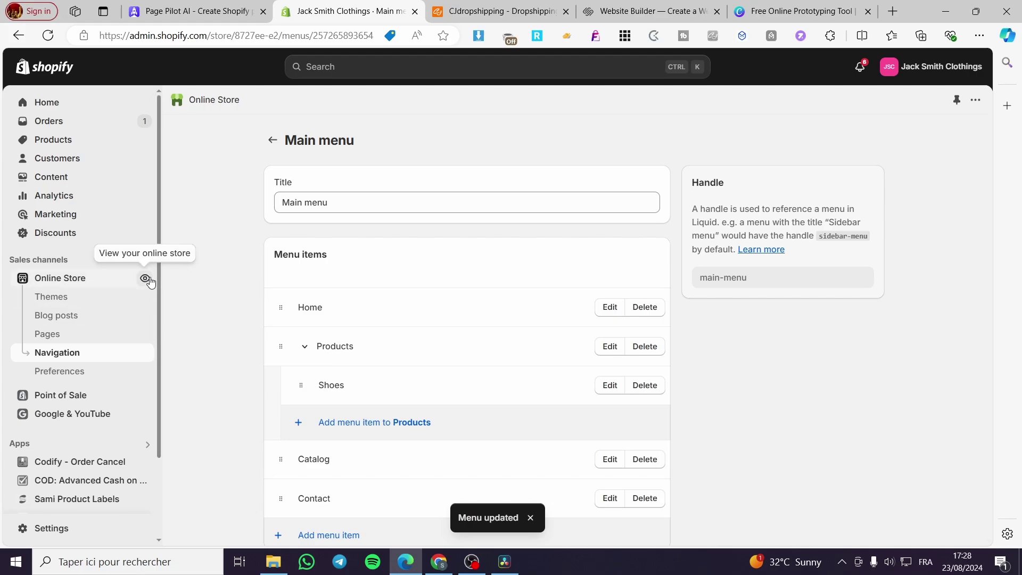
# View the live online store and open the Shoes entry of its Products submenu
pyautogui.click(148, 278)
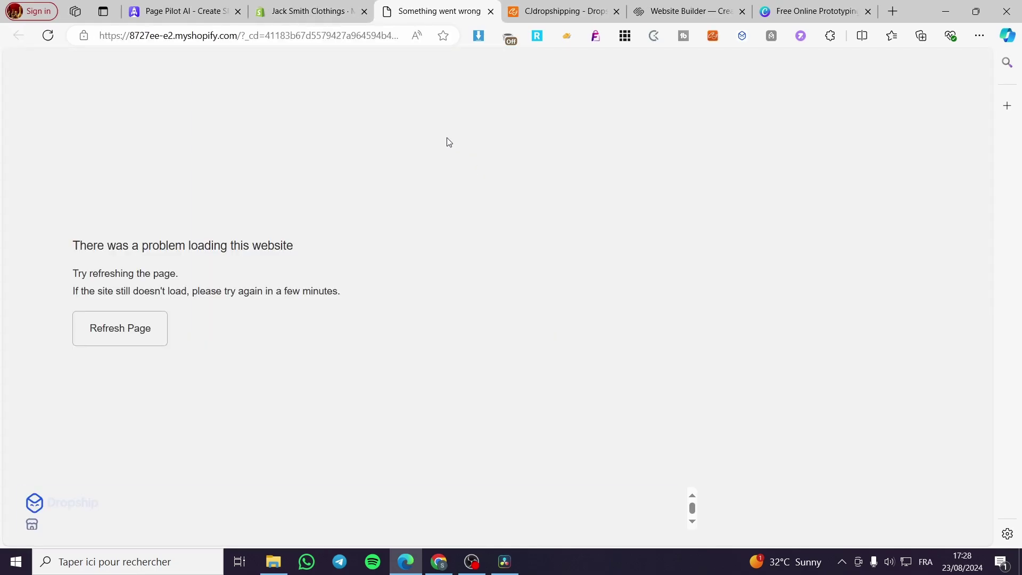
pyautogui.click(127, 337)
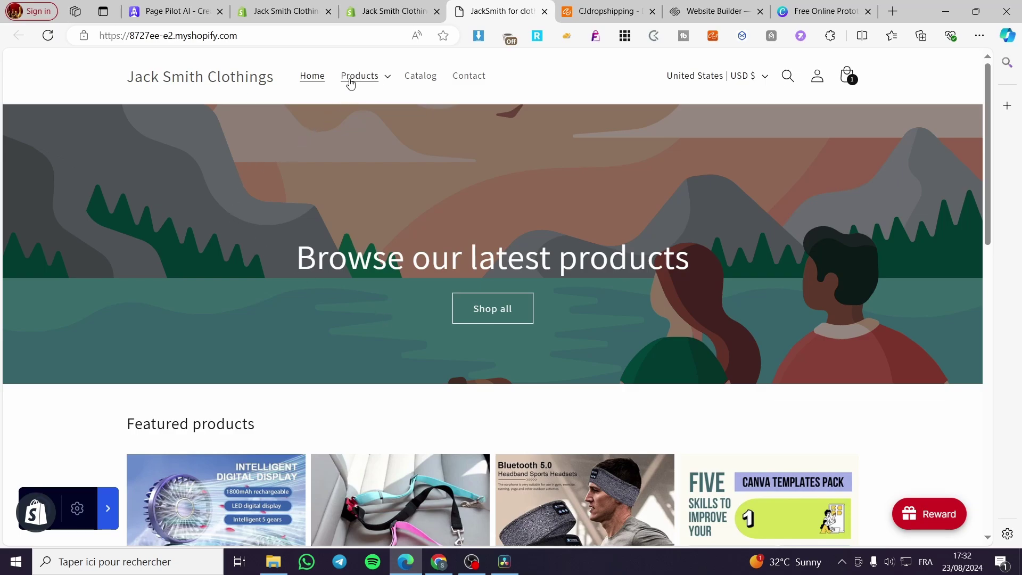
pyautogui.click(389, 80)
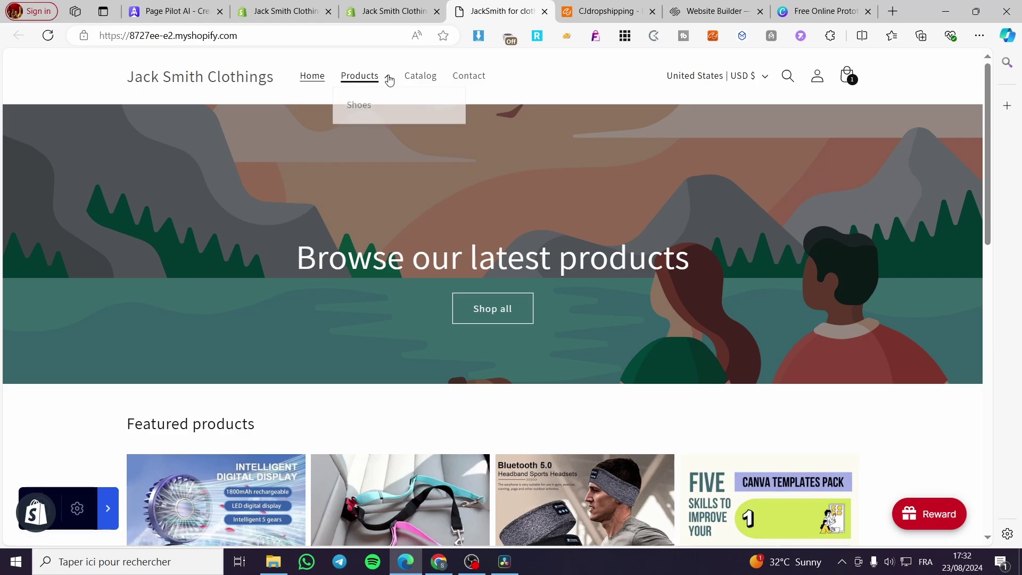
pyautogui.click(360, 108)
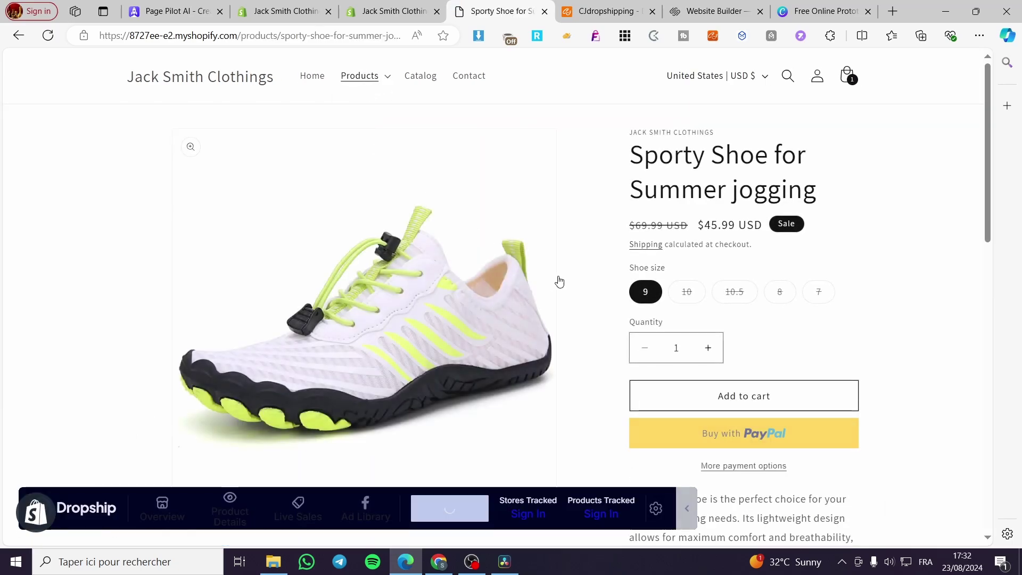
# Look over the shoe's product page, close the storefront and extra admin page, and reopen the main menu for editing
pyautogui.scroll(-10, 822, 309)
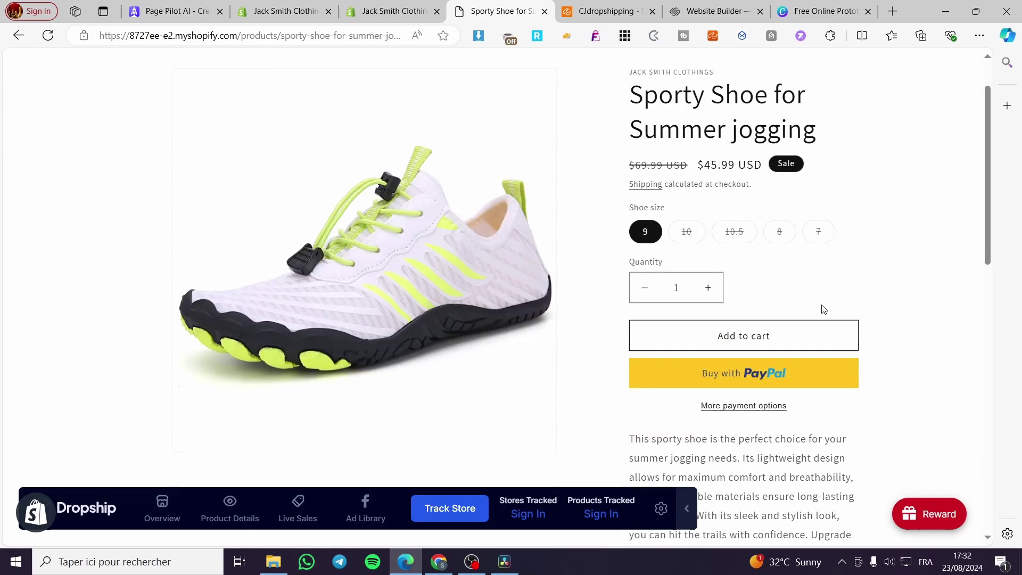
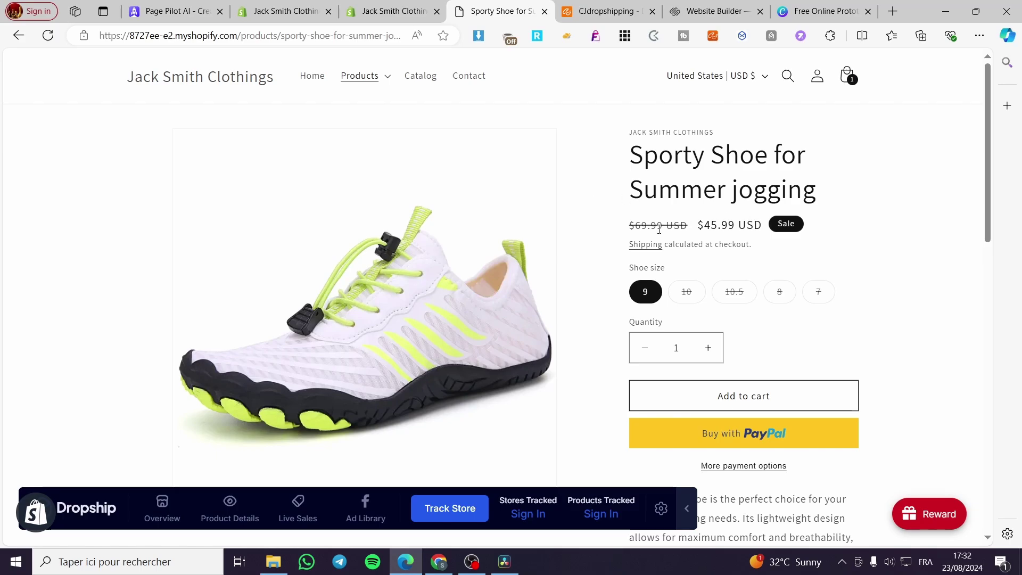
pyautogui.click(544, 11)
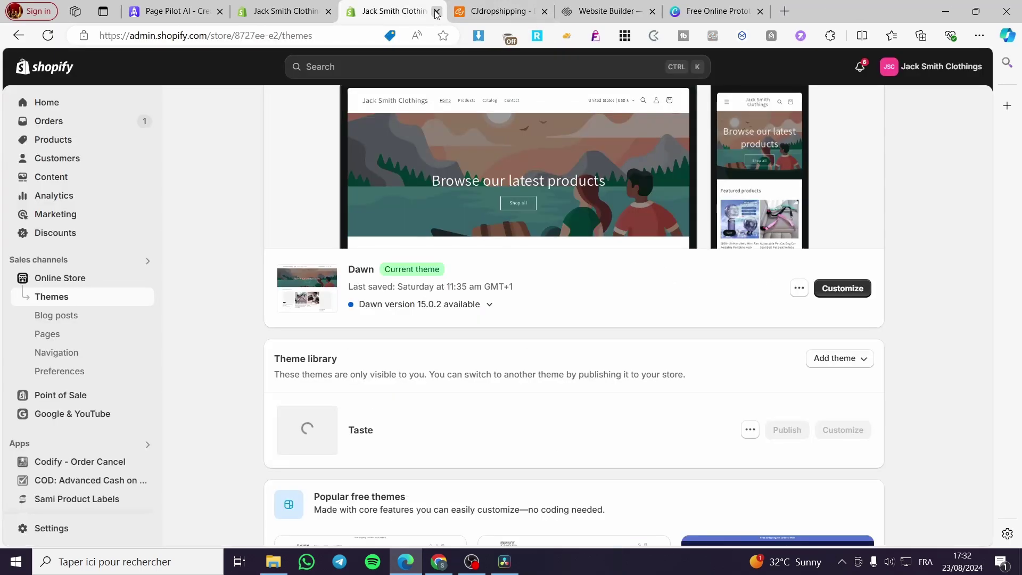
pyautogui.click(299, 4)
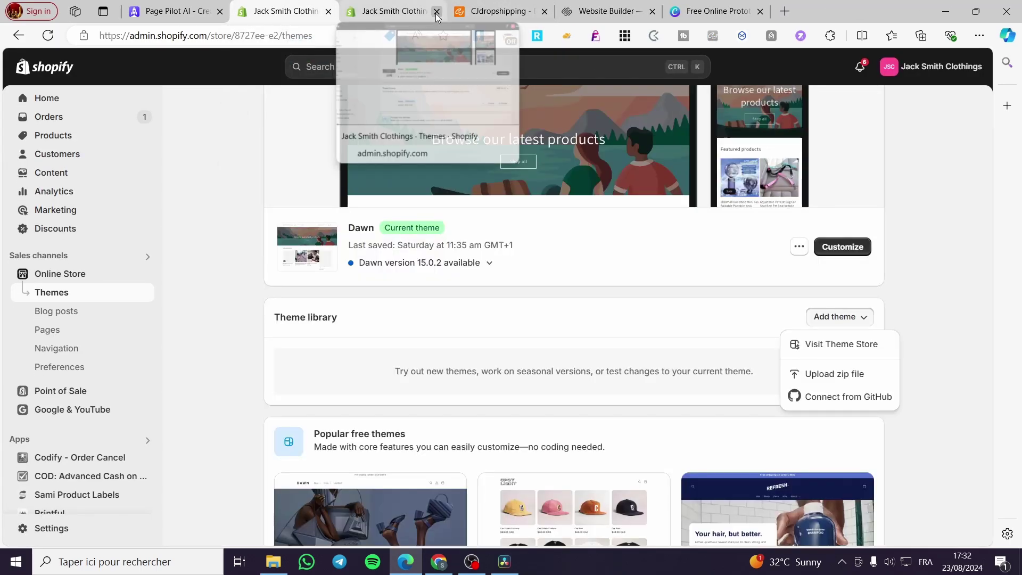
pyautogui.click(436, 12)
pyautogui.click(59, 355)
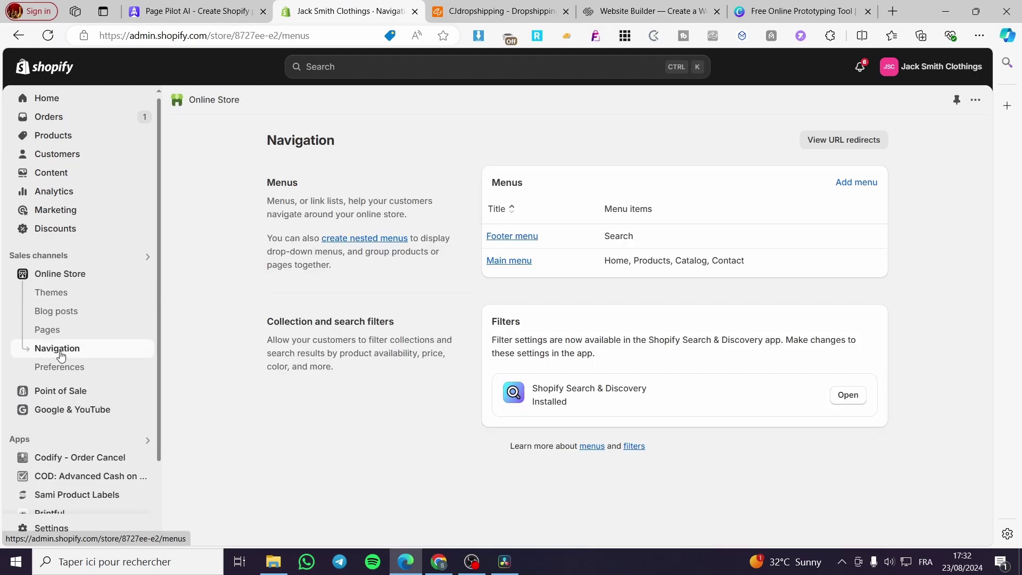
pyautogui.click(509, 261)
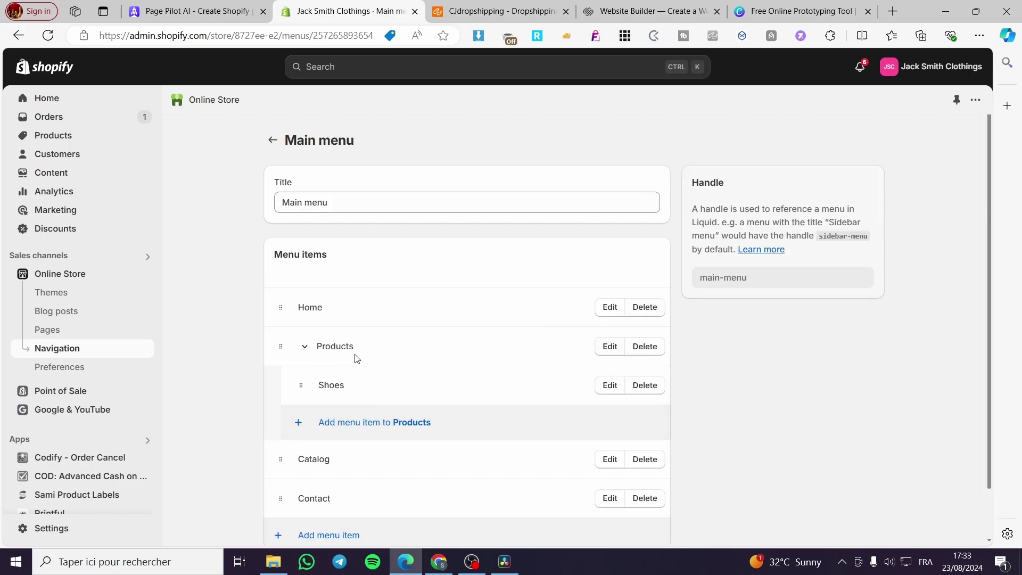
# Start a new top-level item in the main menu and name it New Arrival
pyautogui.scroll(-1, 497, 390)
pyautogui.click(302, 478)
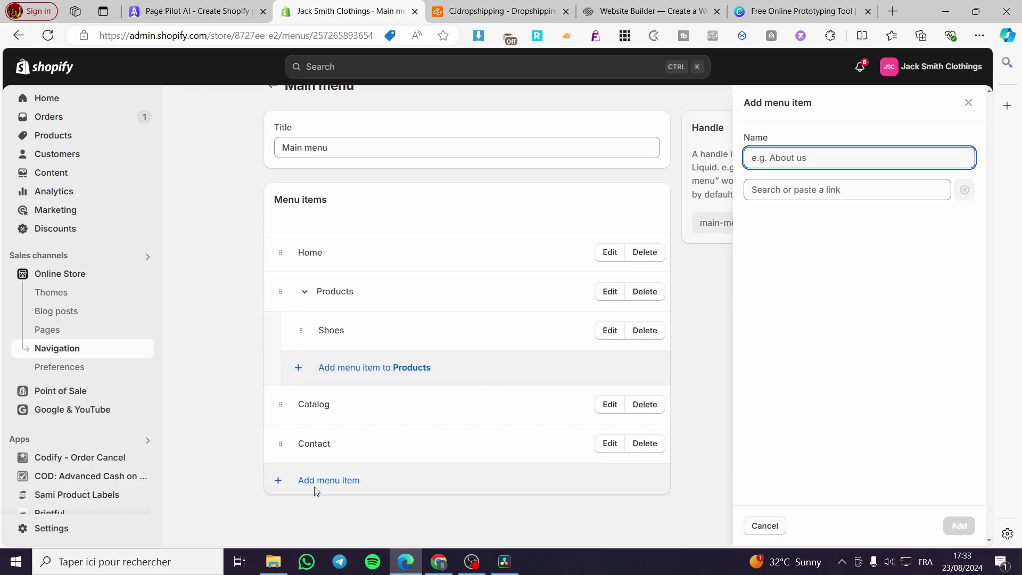
pyautogui.click(804, 163)
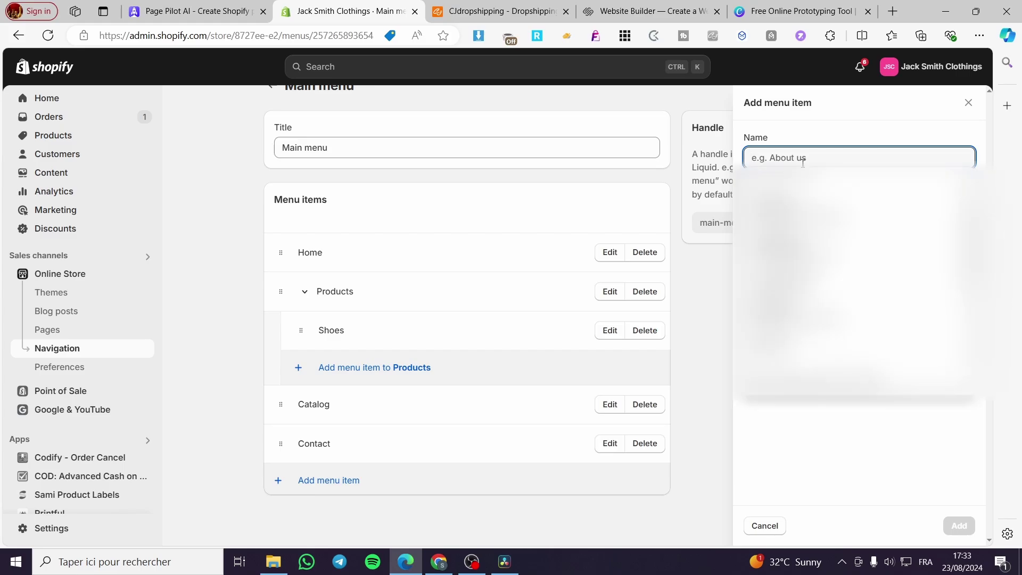
pyautogui.write('N')
pyautogui.press('BackSpace')
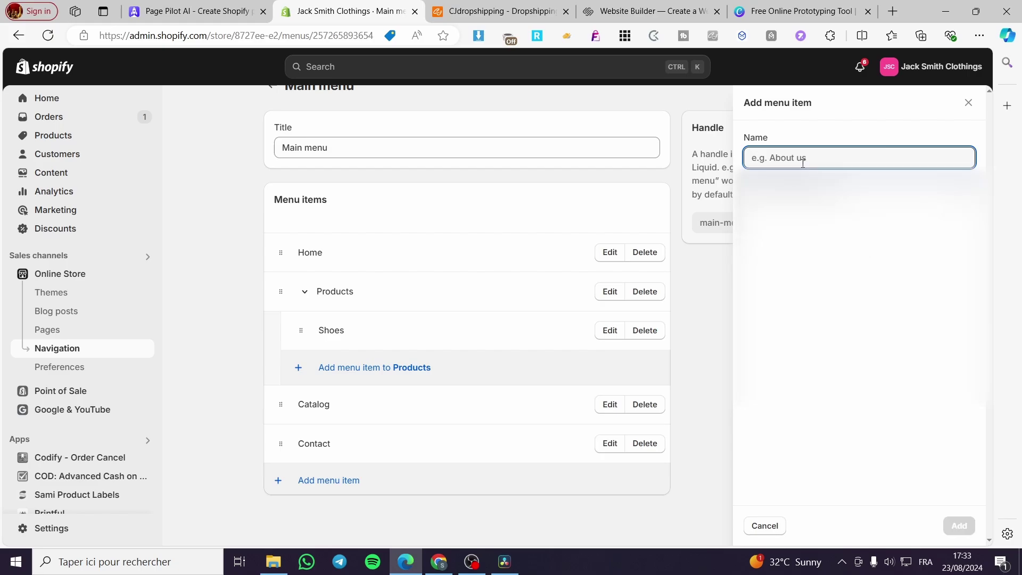
pyautogui.write('New Co')
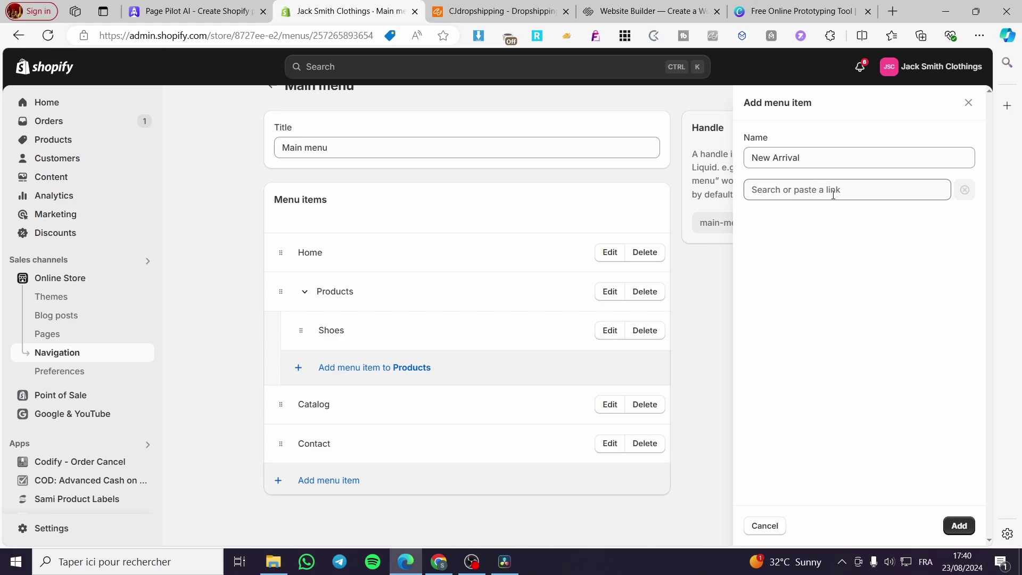
# Try linking New Arrival to the Clownfish Orange button shirt and to the Bluetooth Earphones Sports Sleeping Headband, and clear the link
pyautogui.click(834, 195)
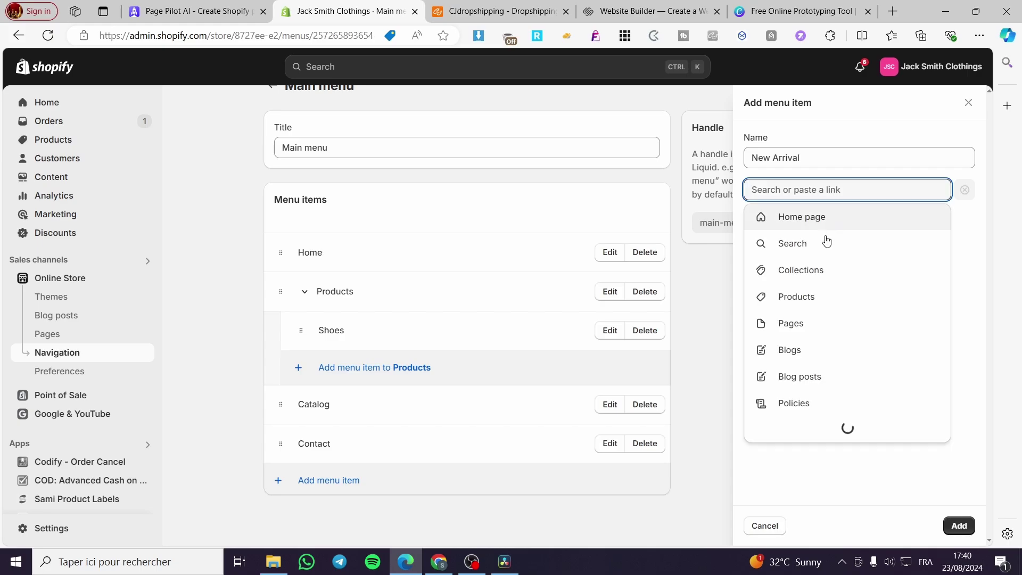
pyautogui.click(821, 305)
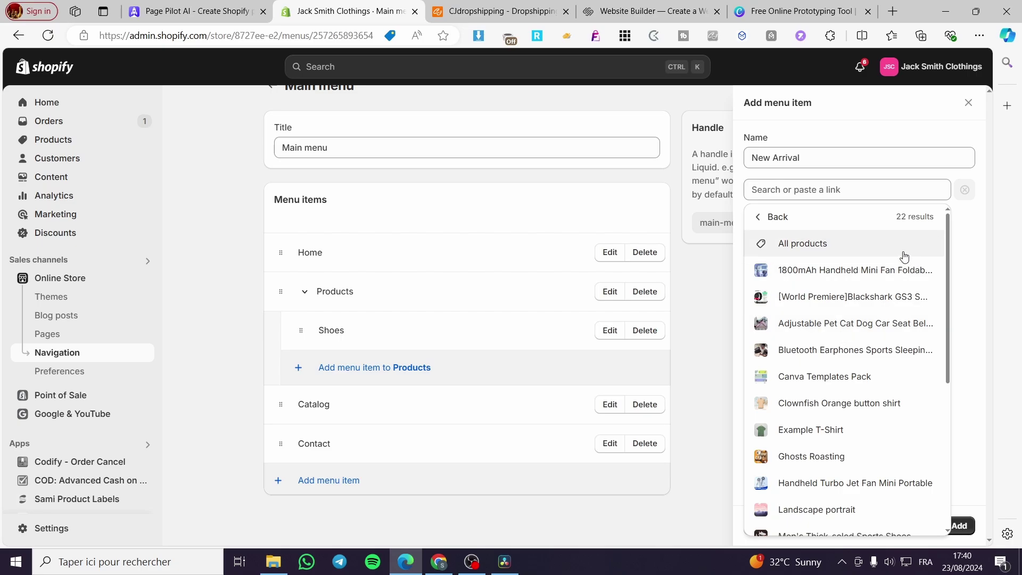
pyautogui.click(855, 400)
pyautogui.click(911, 190)
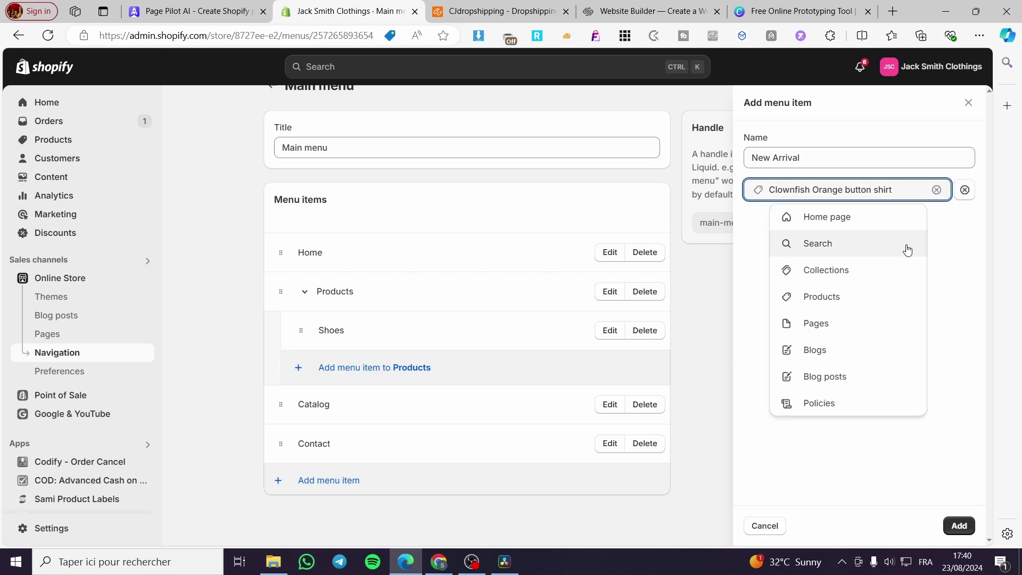
pyautogui.click(855, 300)
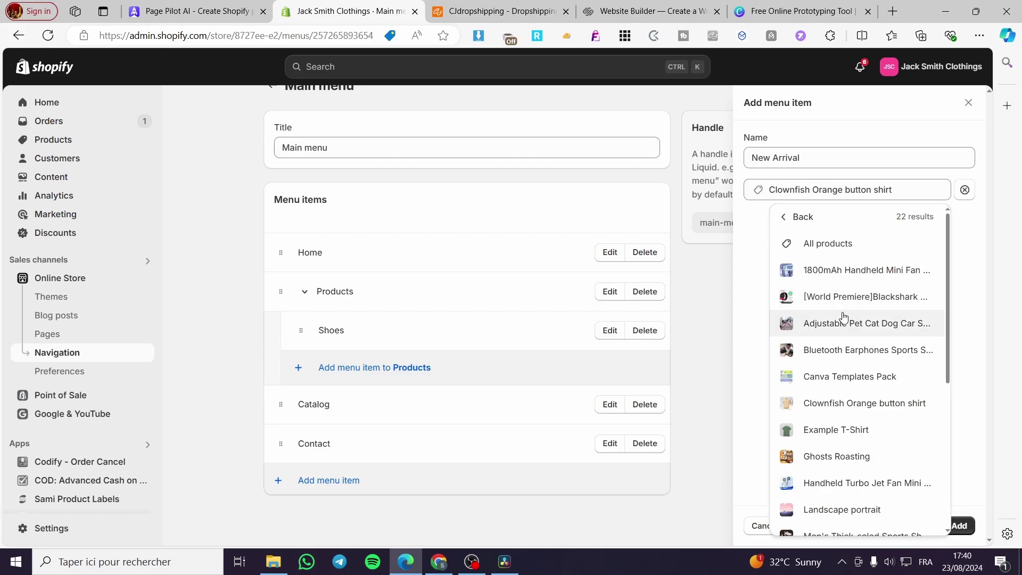
pyautogui.click(826, 351)
pyautogui.click(888, 190)
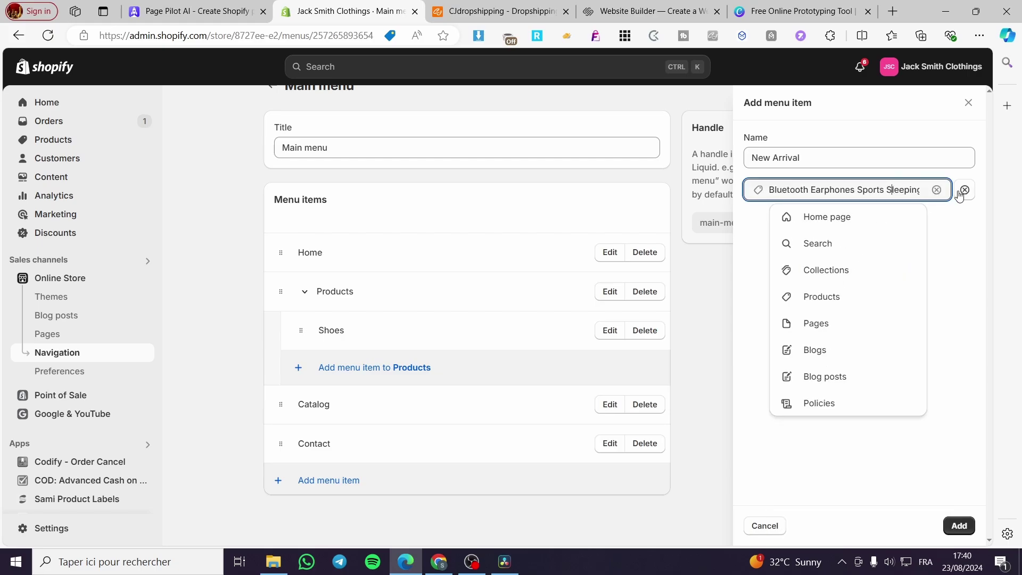
pyautogui.click(935, 191)
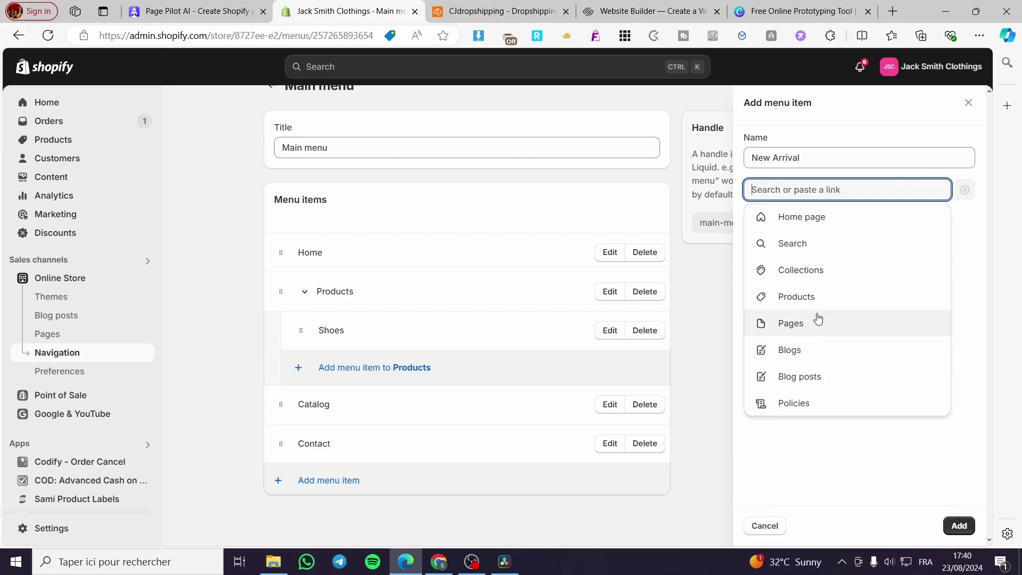
# Try linking the New Arrival item to the Accessories collection
pyautogui.click(829, 302)
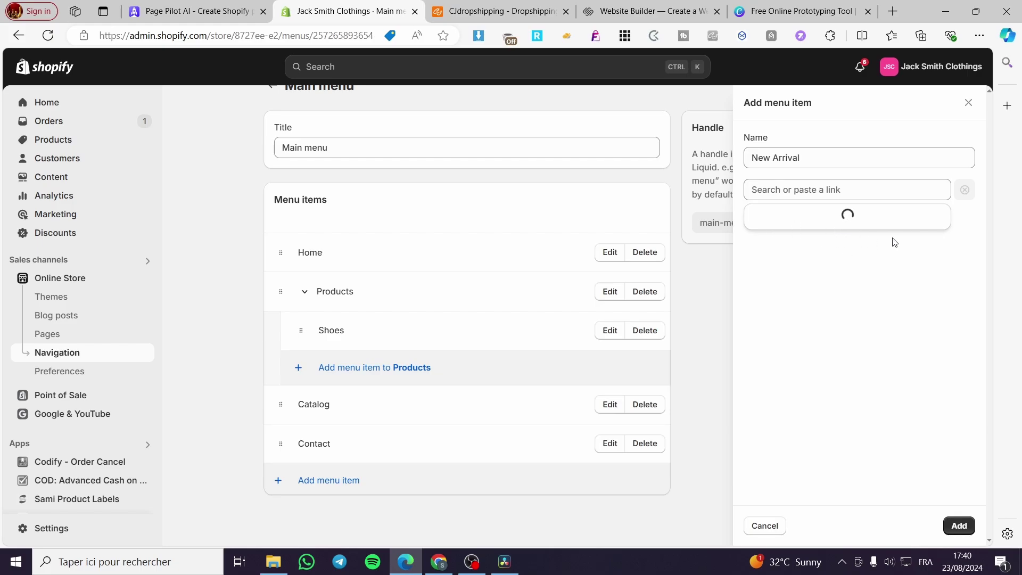
pyautogui.click(875, 189)
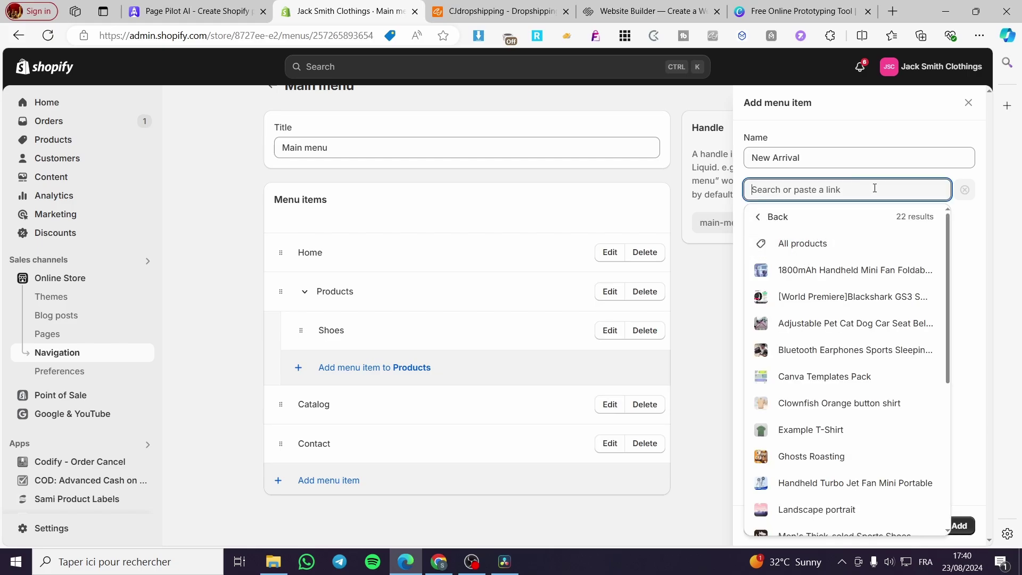
pyautogui.click(775, 217)
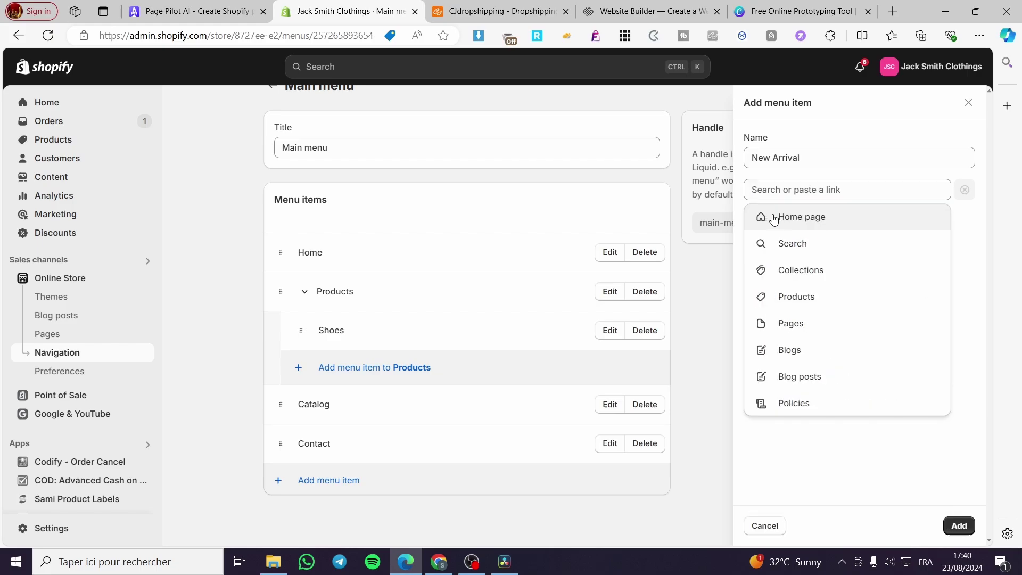
pyautogui.click(818, 271)
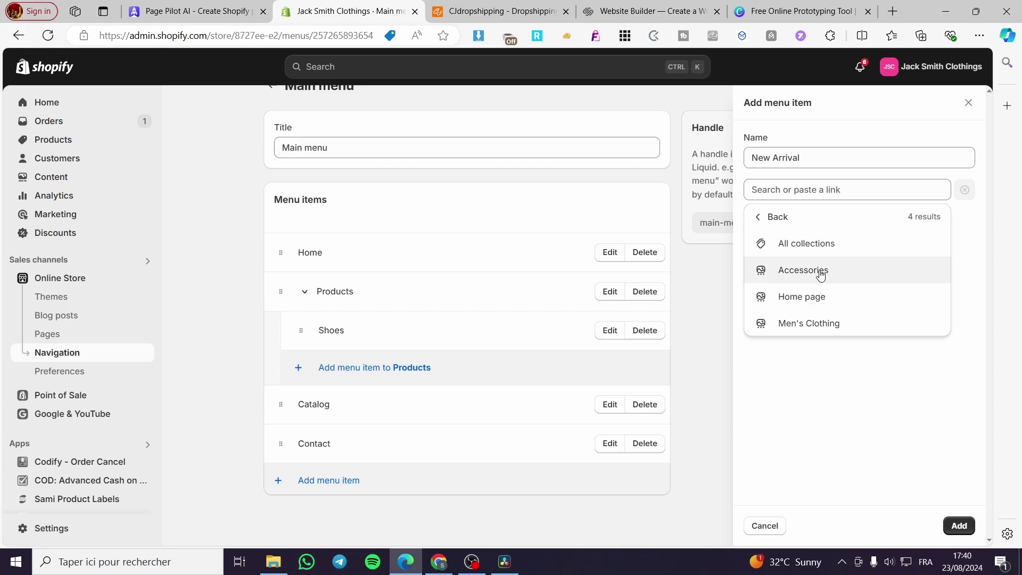
pyautogui.click(819, 271)
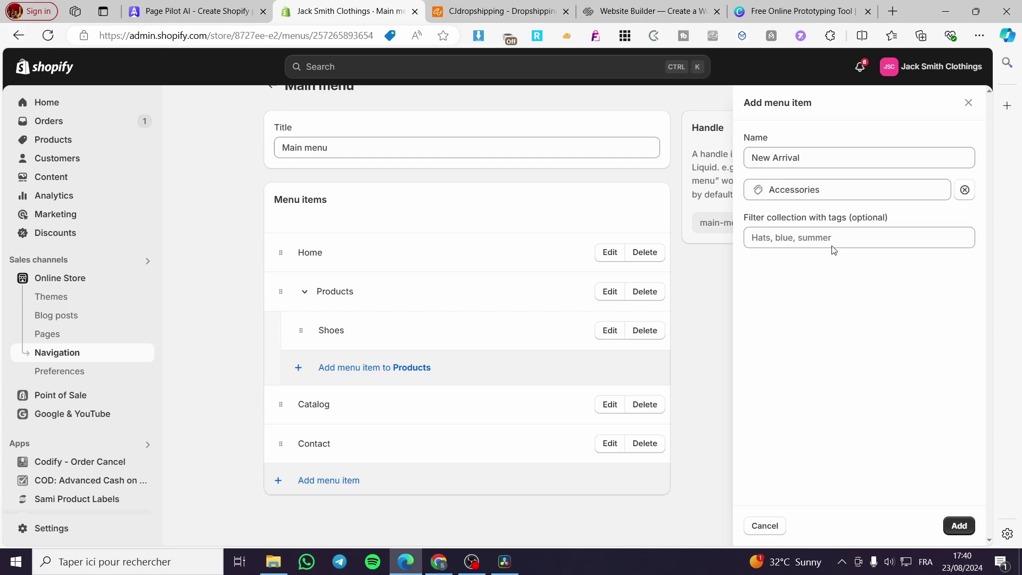
# Link the New Arrival item to All products and add it to the main menu
pyautogui.click(837, 190)
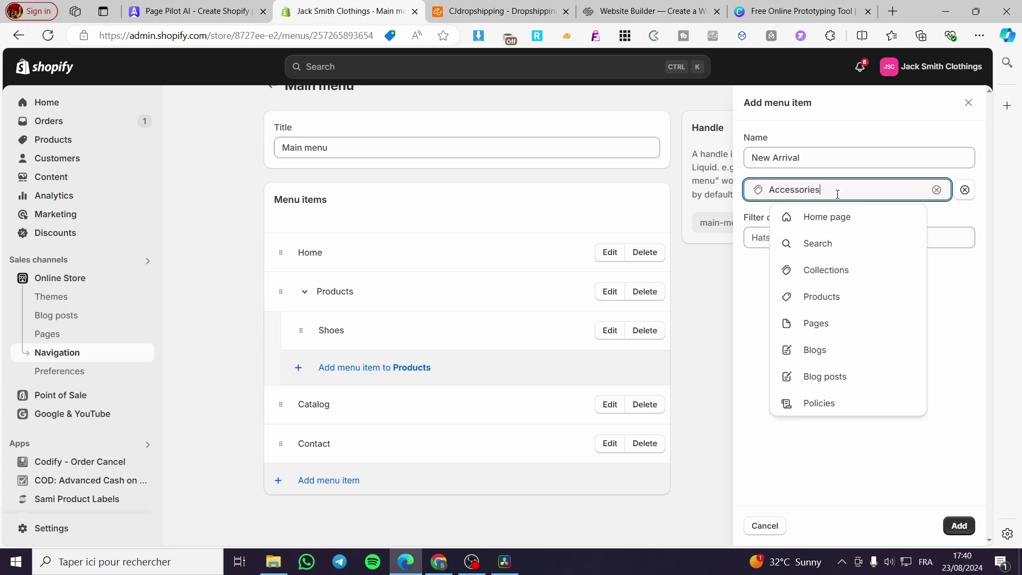
pyautogui.click(853, 302)
pyautogui.click(832, 250)
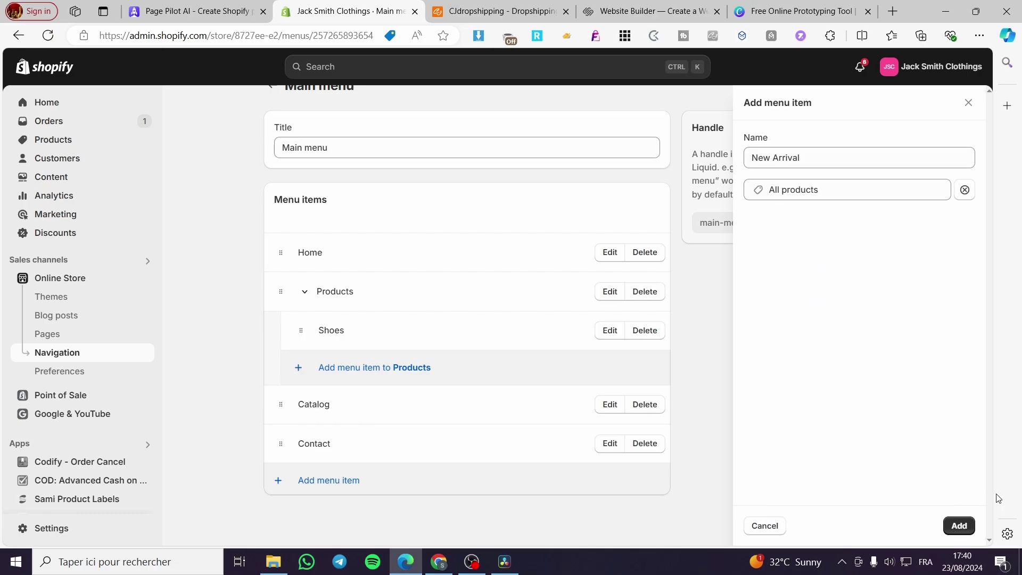
pyautogui.click(958, 525)
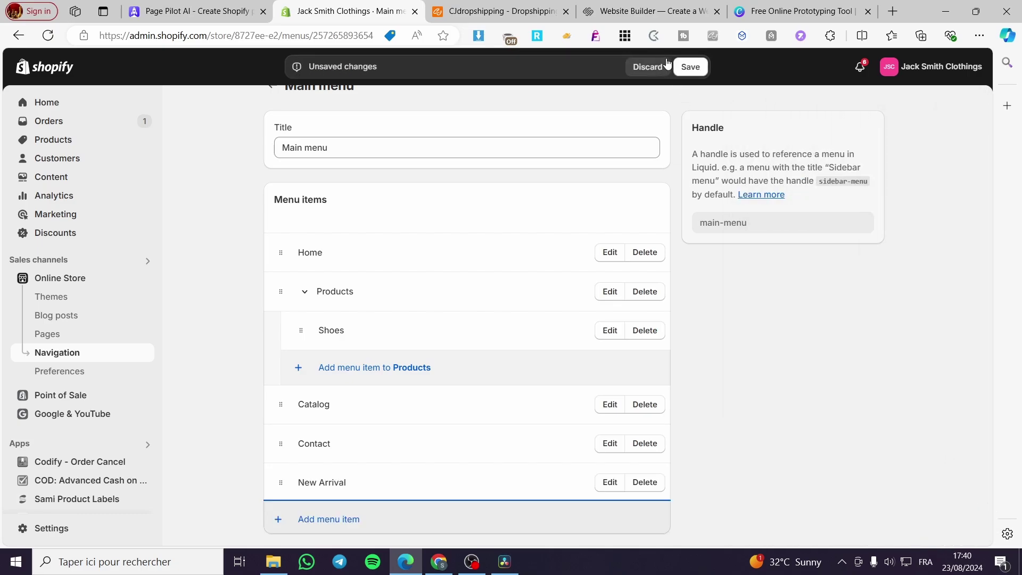
# Save the main menu, nest the New Arrival item under Products after Shoes, and save again
pyautogui.click(690, 68)
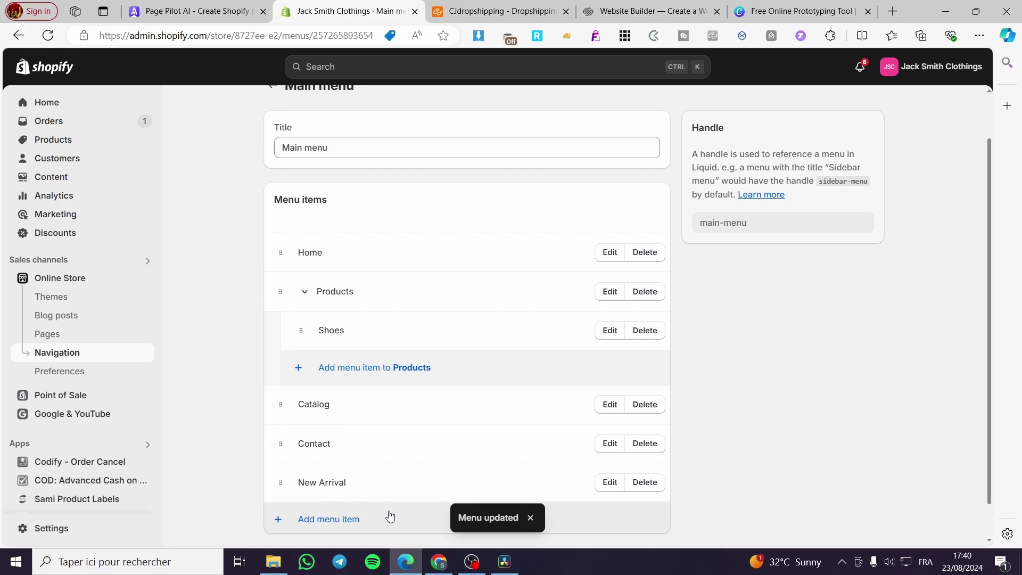
pyautogui.moveTo(281, 482); pyautogui.dragTo(304, 370)
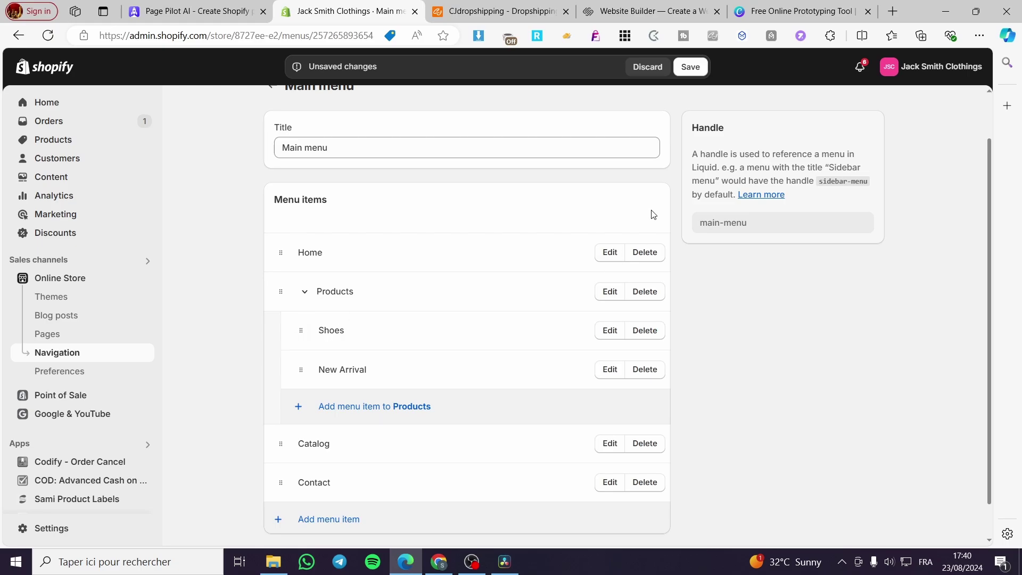
pyautogui.click(691, 67)
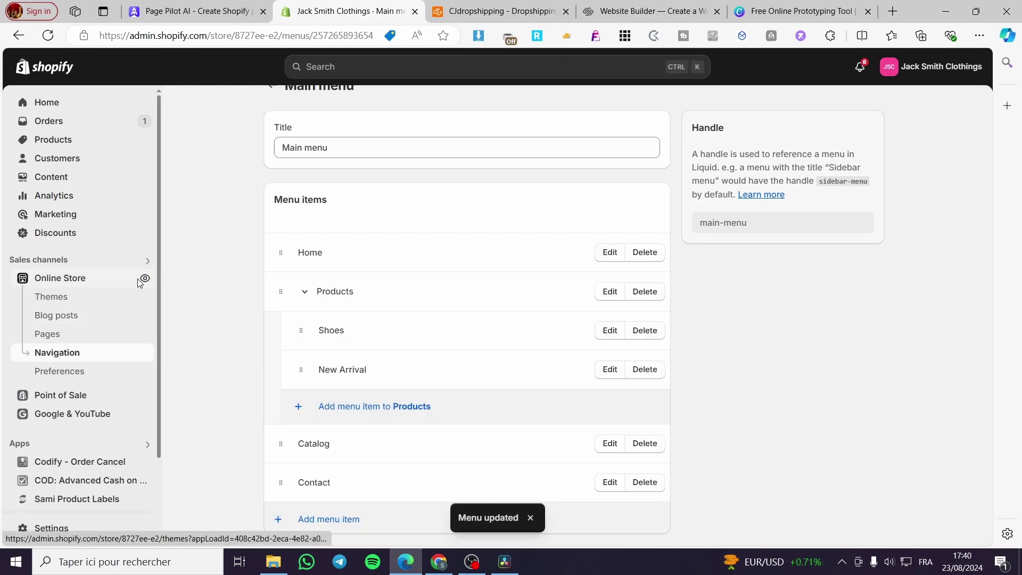
# View the live online store, open New Arrival from its Products submenu, look through the products and collapse the Dropship bar
pyautogui.click(145, 278)
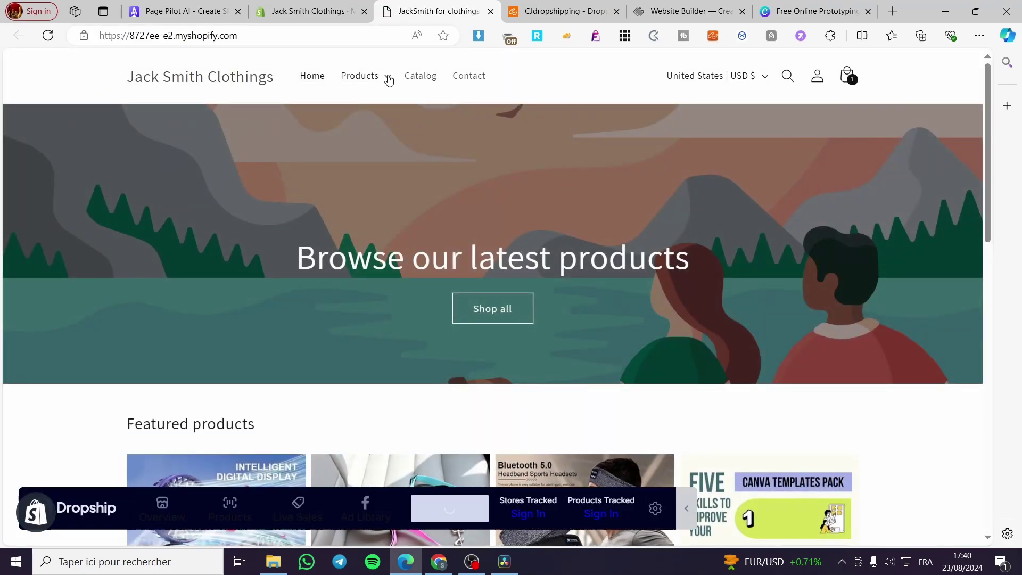
pyautogui.click(387, 77)
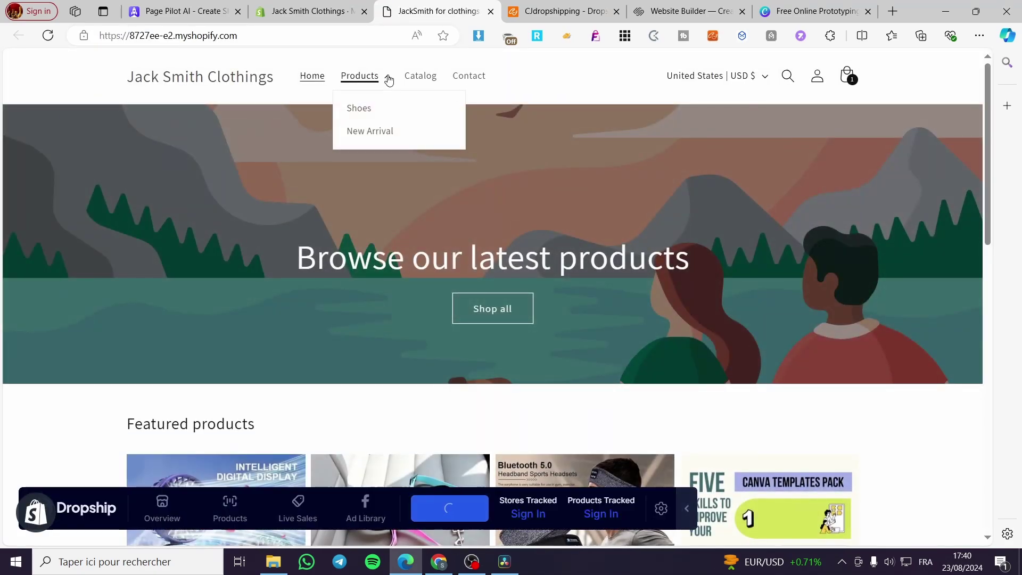
pyautogui.click(364, 137)
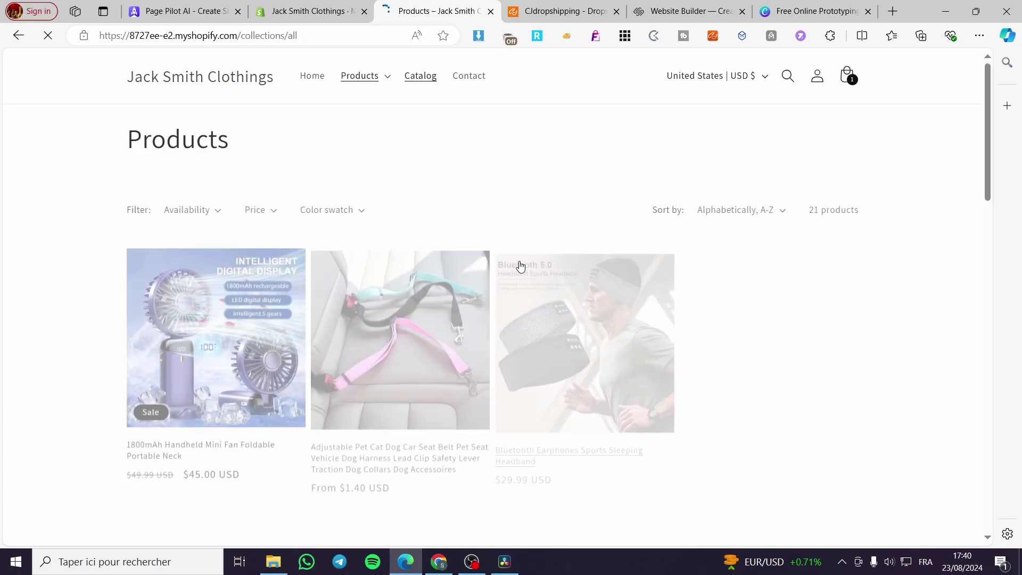
pyautogui.scroll(-10, 692, 298)
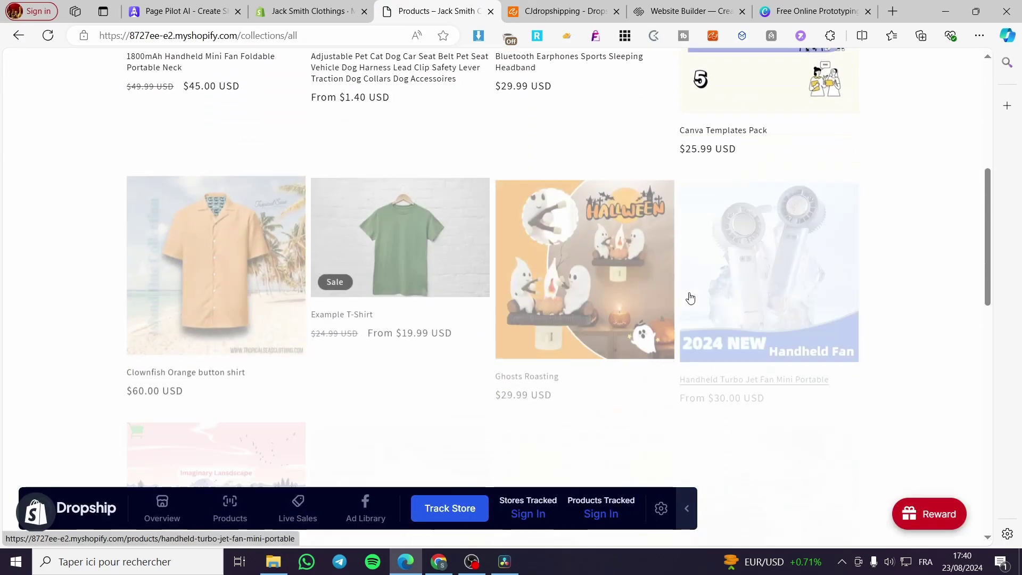
pyautogui.scroll(10, 711, 303)
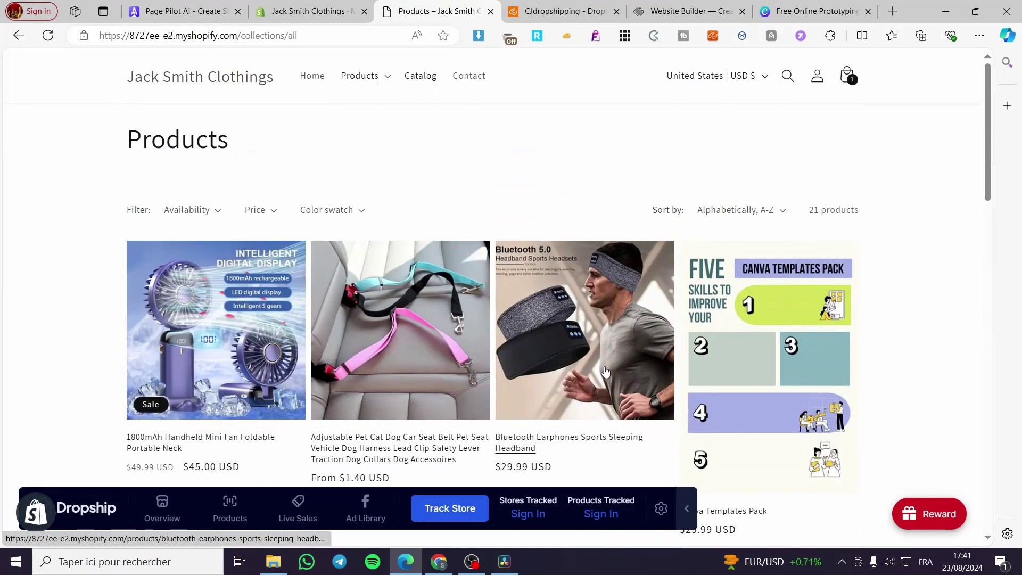
pyautogui.click(686, 508)
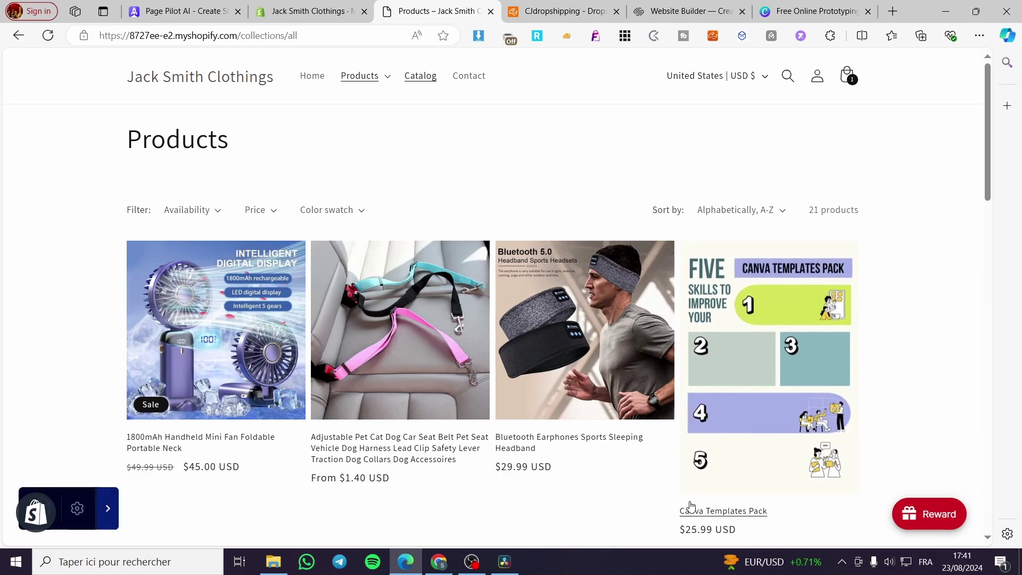